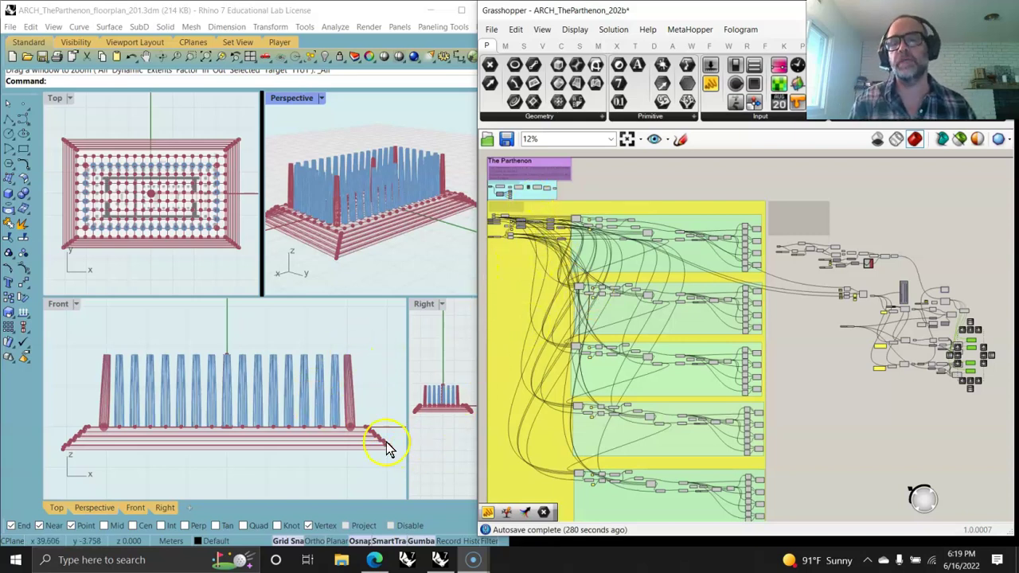
Inspect the stepped base's edge profile and the row of columns in the Front view
scroll(384, 441, up, 10)
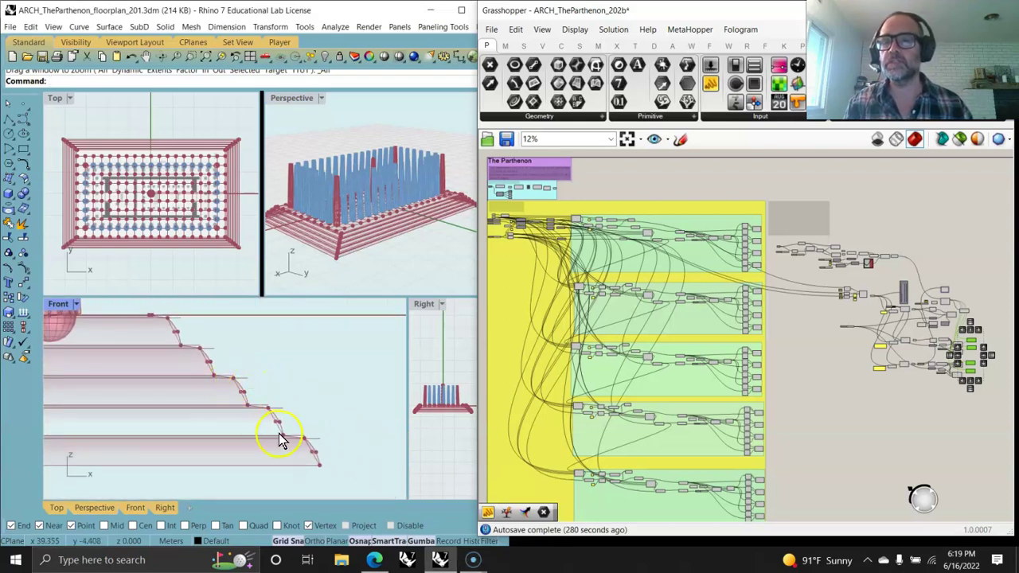
scroll(280, 440, up, 2)
scroll(313, 464, down, 6)
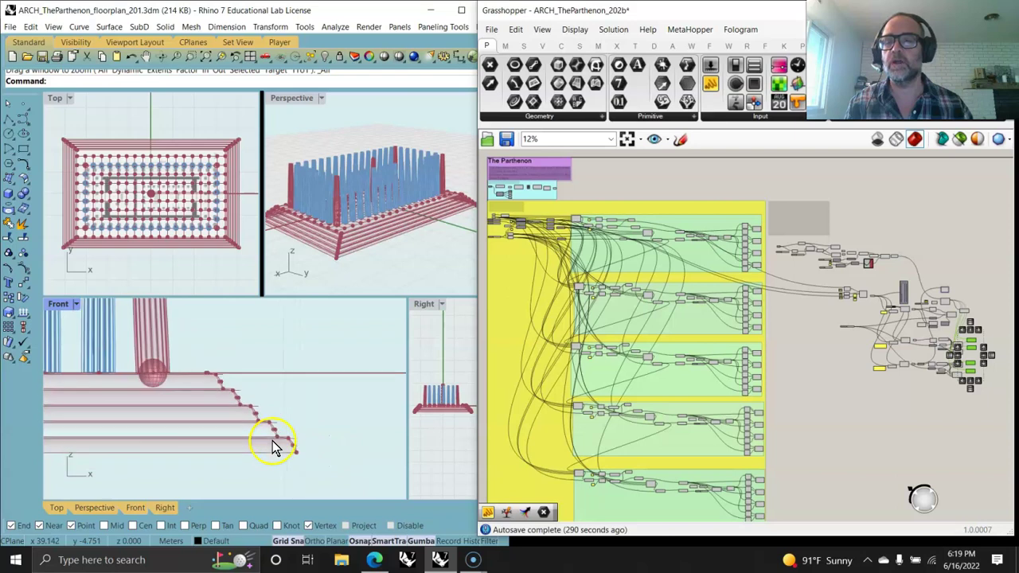
scroll(315, 453, down, 5)
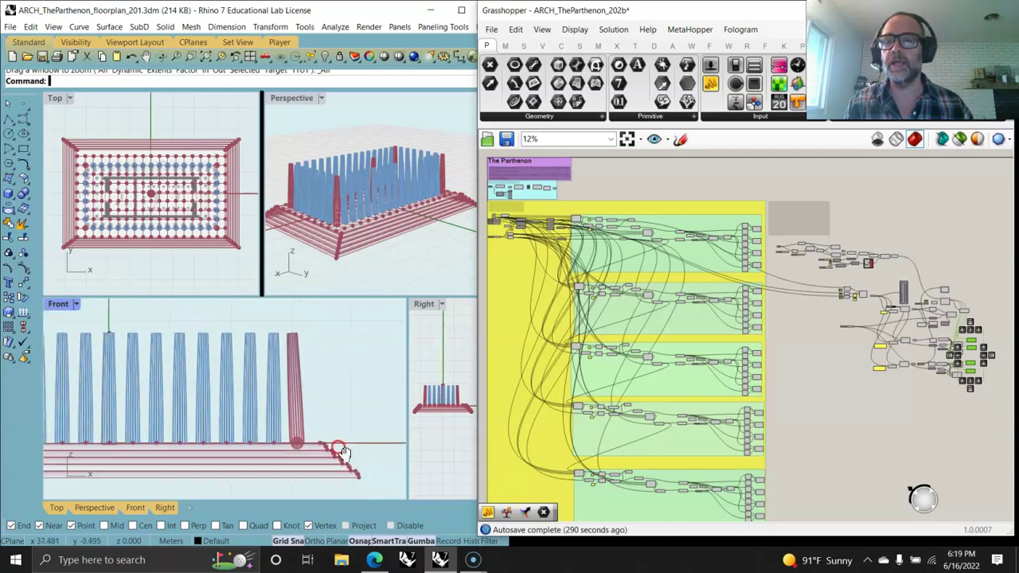
scroll(376, 447, down, 3)
scroll(350, 429, up, 1)
scroll(317, 425, up, 2)
right_drag(317, 426, 359, 437)
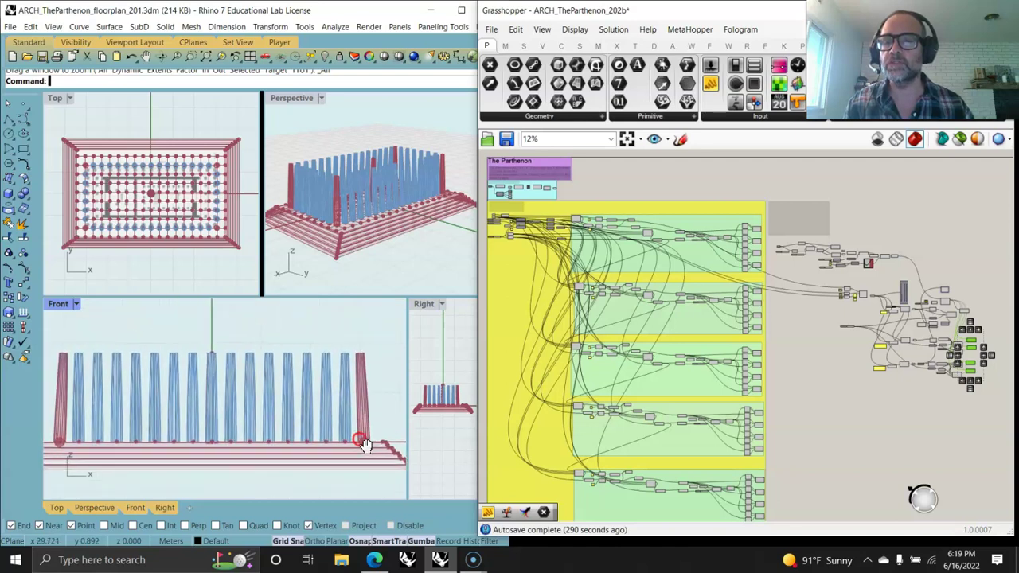
scroll(357, 436, down, 2)
scroll(824, 306, up, 6)
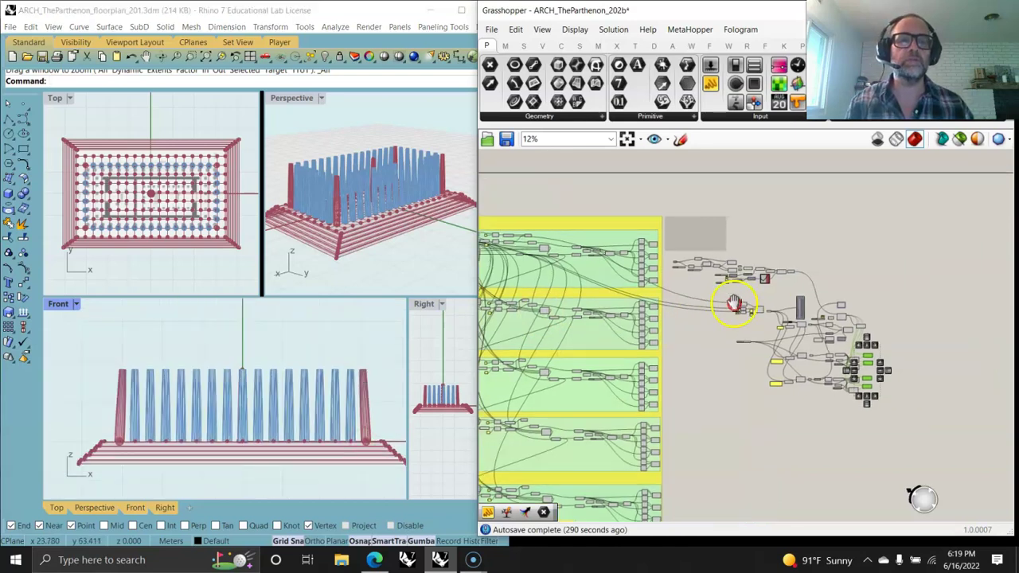
Locate the column-building part of the definition and examine the columns in the Right view and the central fluted column in the Top view
right_drag(711, 262, 711, 353)
scroll(716, 353, up, 3)
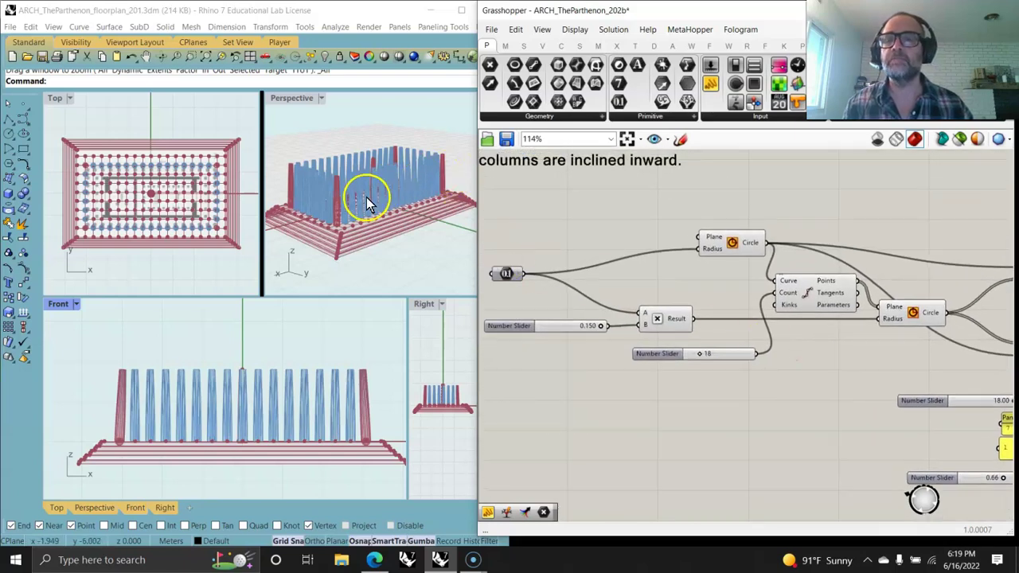
scroll(443, 407, up, 8)
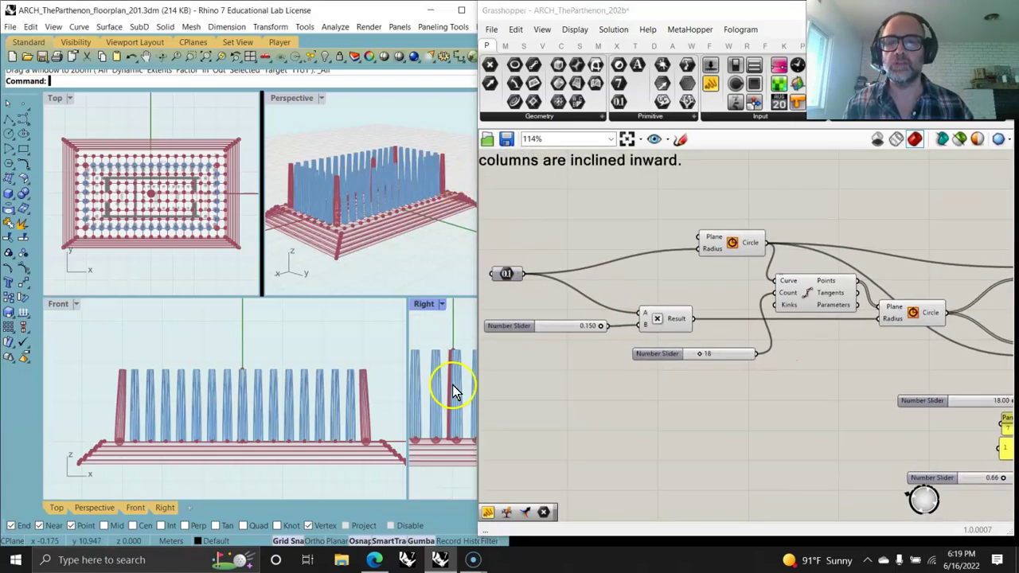
scroll(444, 398, down, 6)
right_drag(443, 397, 437, 388)
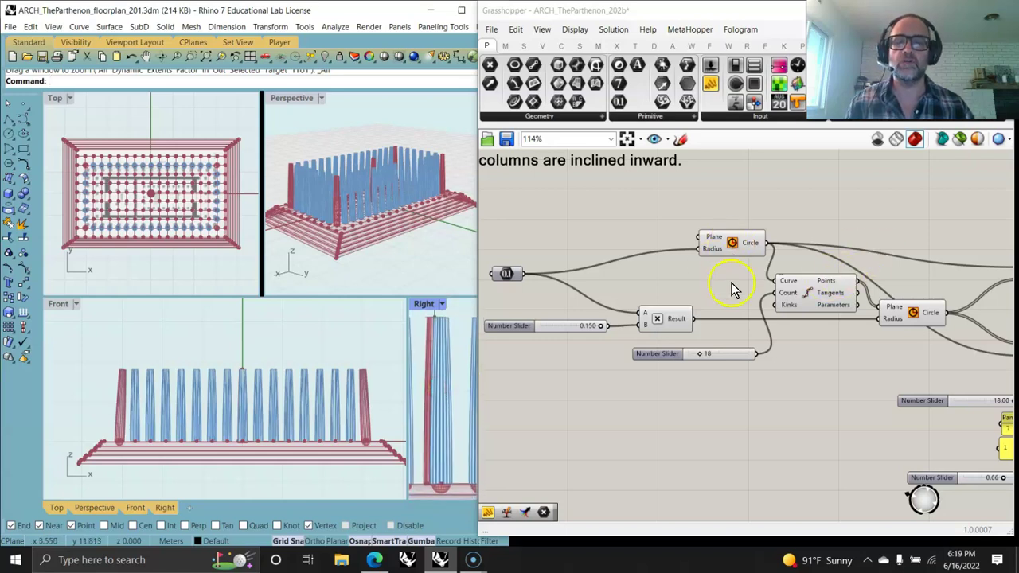
scroll(161, 196, up, 10)
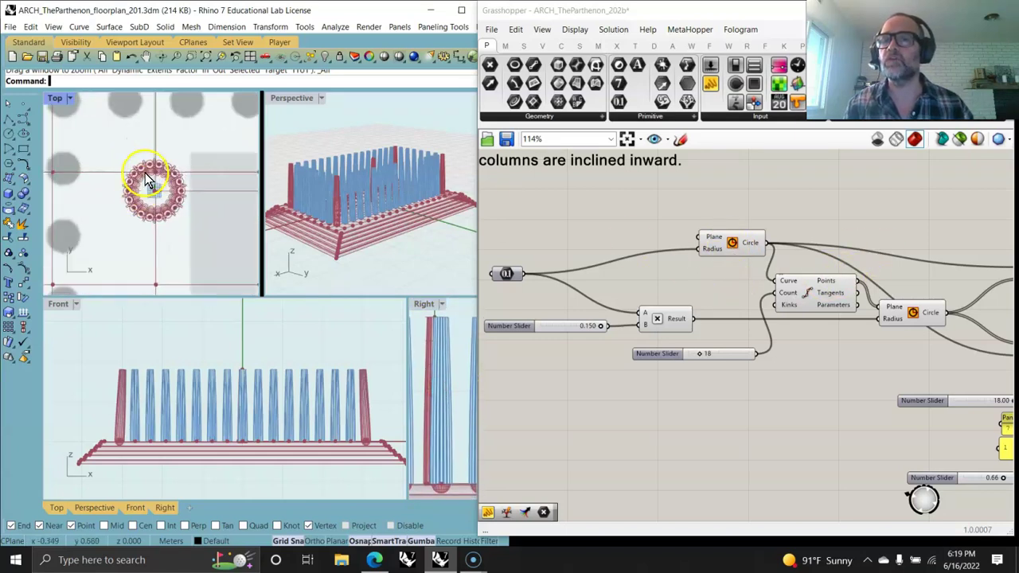
scroll(161, 196, up, 5)
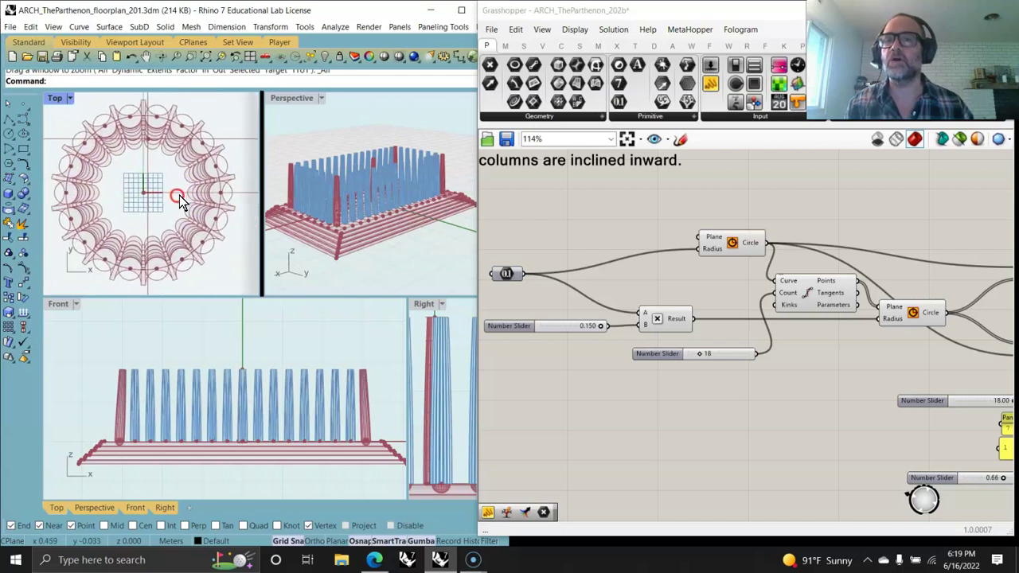
Inspect the curve division, the small flute circles and both region-trimming components by previewing each one's output in the model
right_drag(714, 292, 566, 240)
click(656, 240)
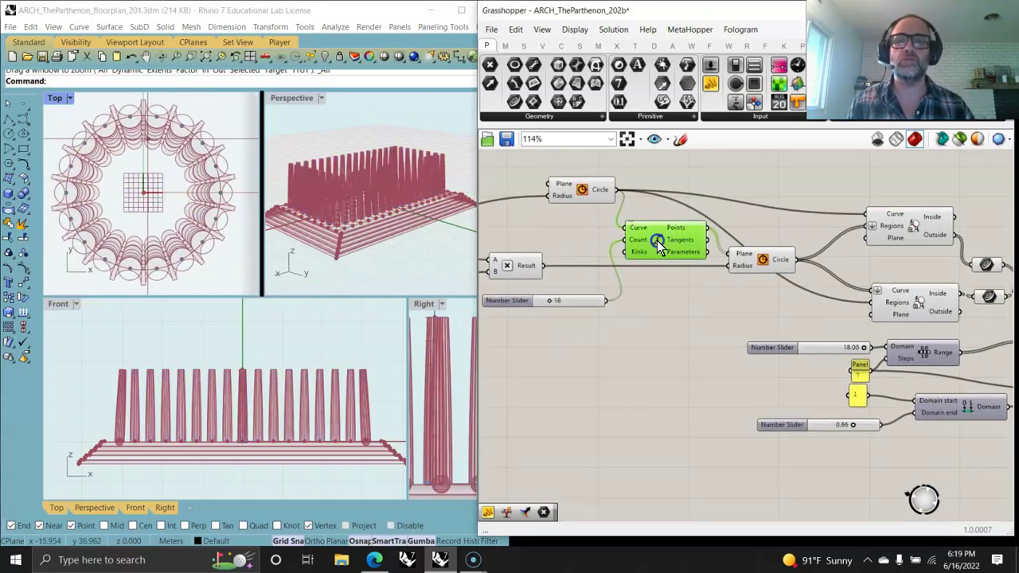
click(760, 260)
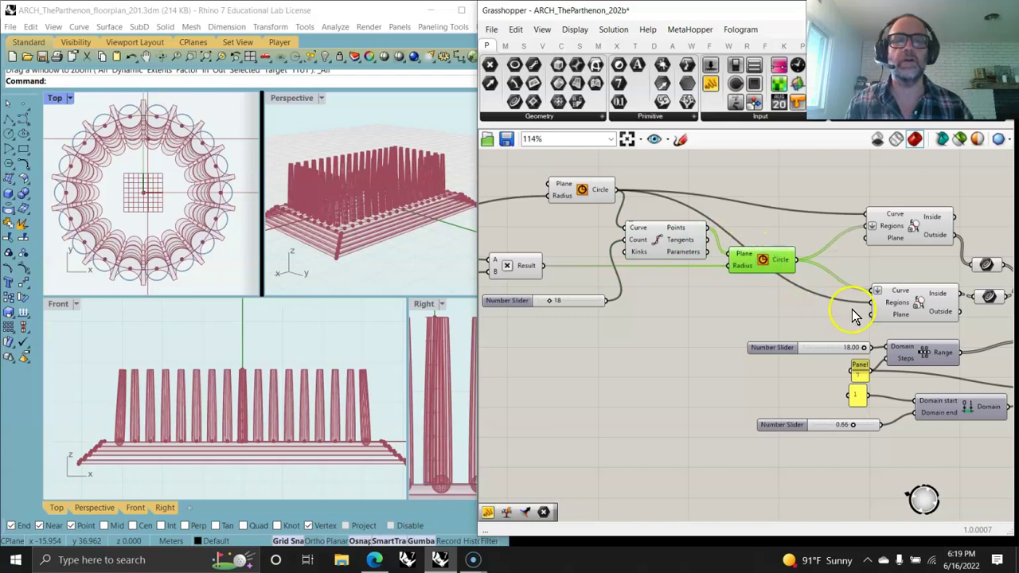
right_drag(854, 314, 630, 327)
click(694, 236)
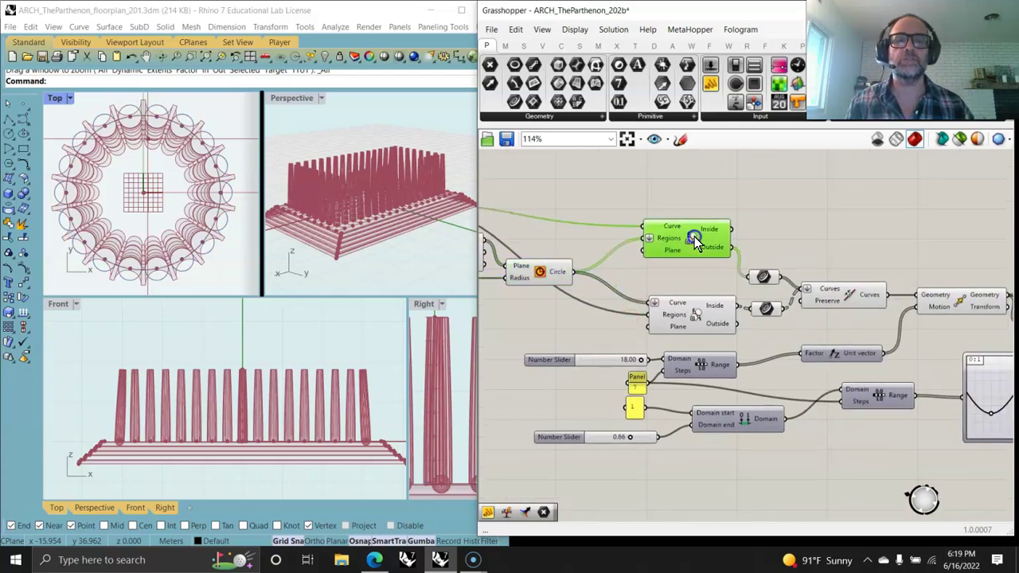
click(698, 322)
Trace the column definition through the Join, Move, graph mapper, Scale and Loft components, and examine the lofted shaft in the Perspective view
right_drag(865, 326, 745, 301)
click(736, 273)
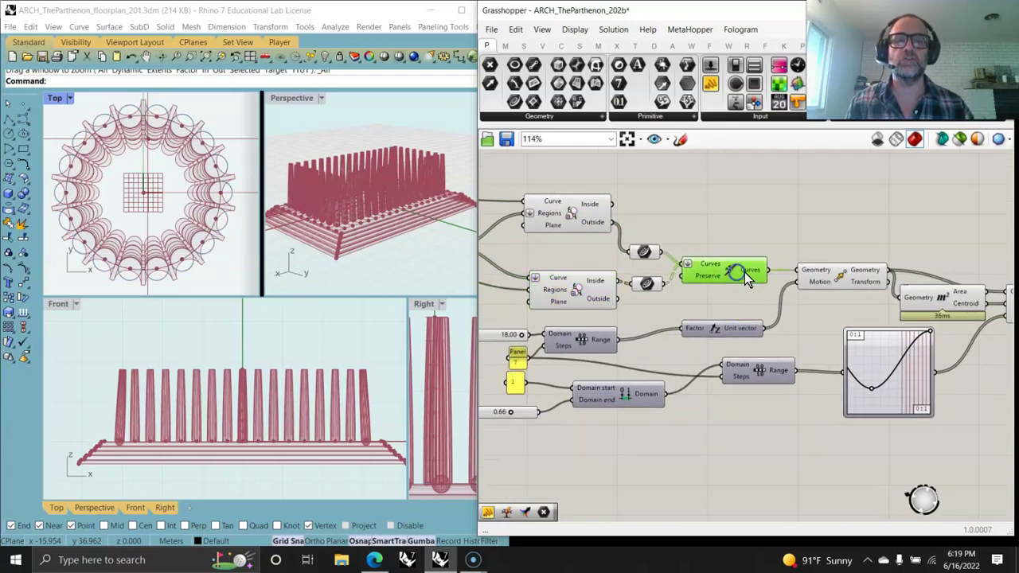
click(858, 279)
right_drag(955, 348, 802, 339)
click(764, 366)
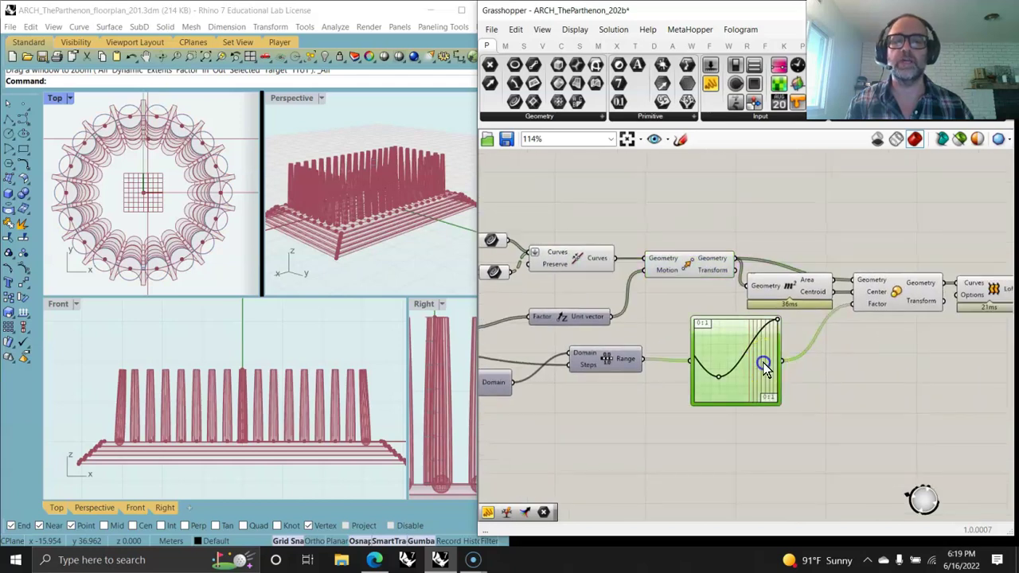
click(905, 300)
right_drag(966, 342, 815, 333)
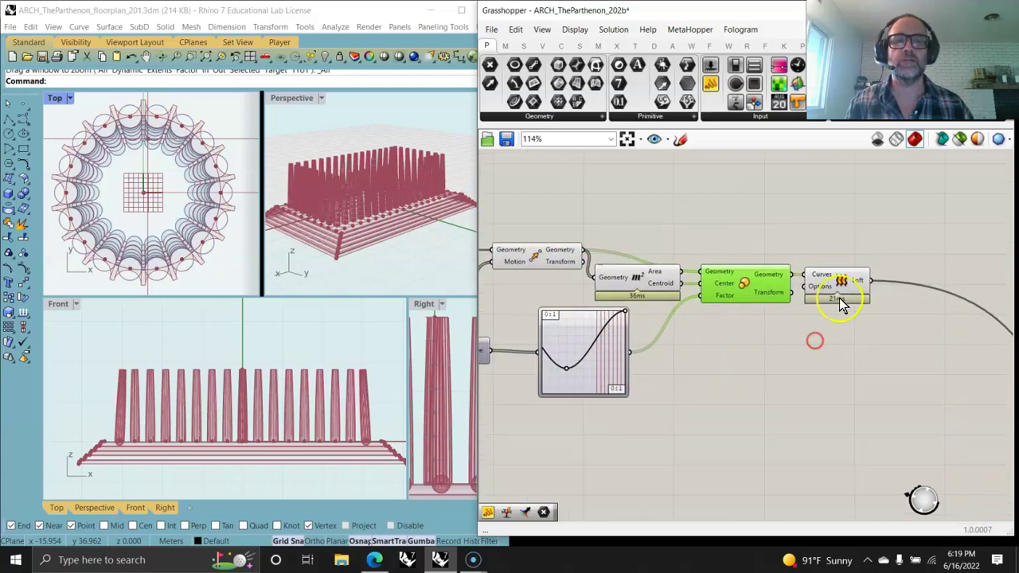
click(824, 288)
scroll(378, 178, up, 8)
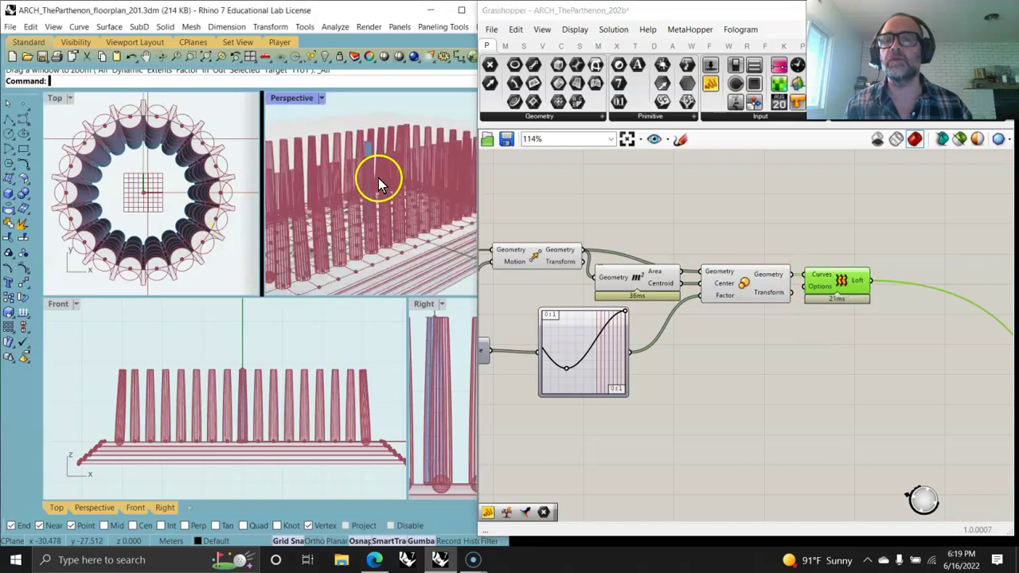
scroll(367, 191, down, 4)
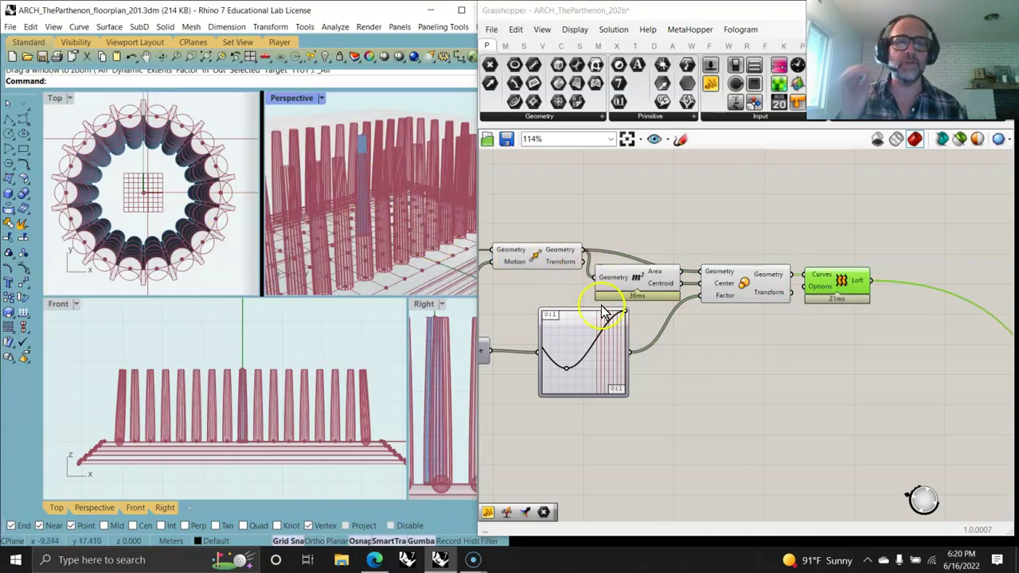
Examine the rectangular grid component and its size and extent inputs, previewing the grid over the floor plan in the Top view
scroll(828, 355, down, 5)
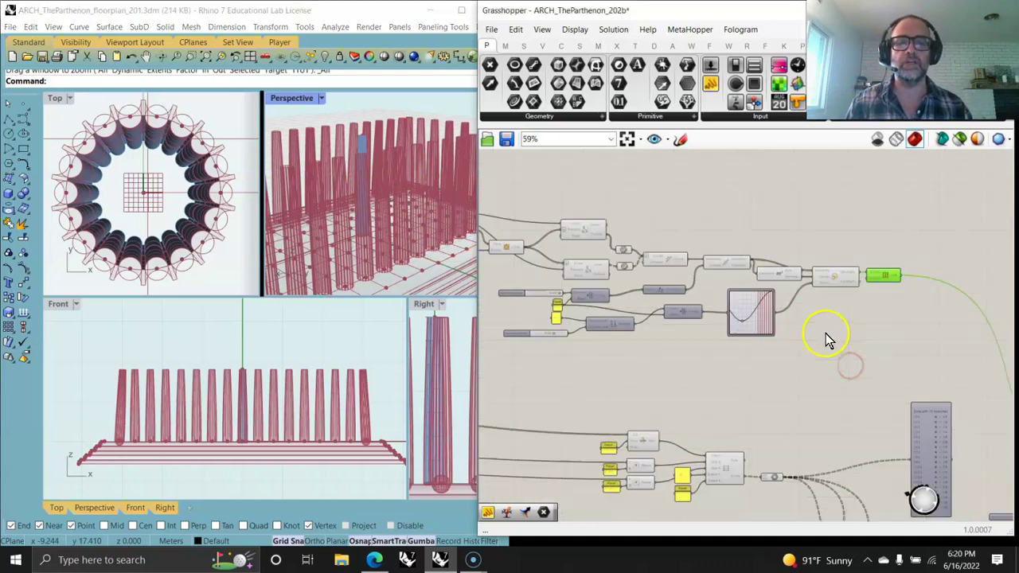
right_drag(836, 355, 771, 304)
right_drag(677, 347, 778, 235)
scroll(695, 244, up, 5)
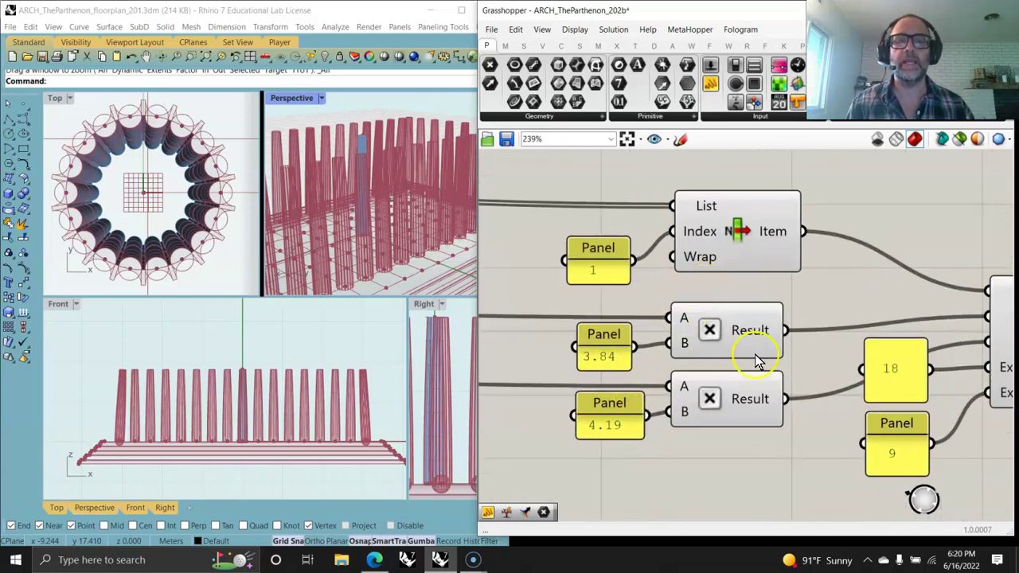
right_drag(853, 354, 648, 281)
scroll(676, 295, down, 2)
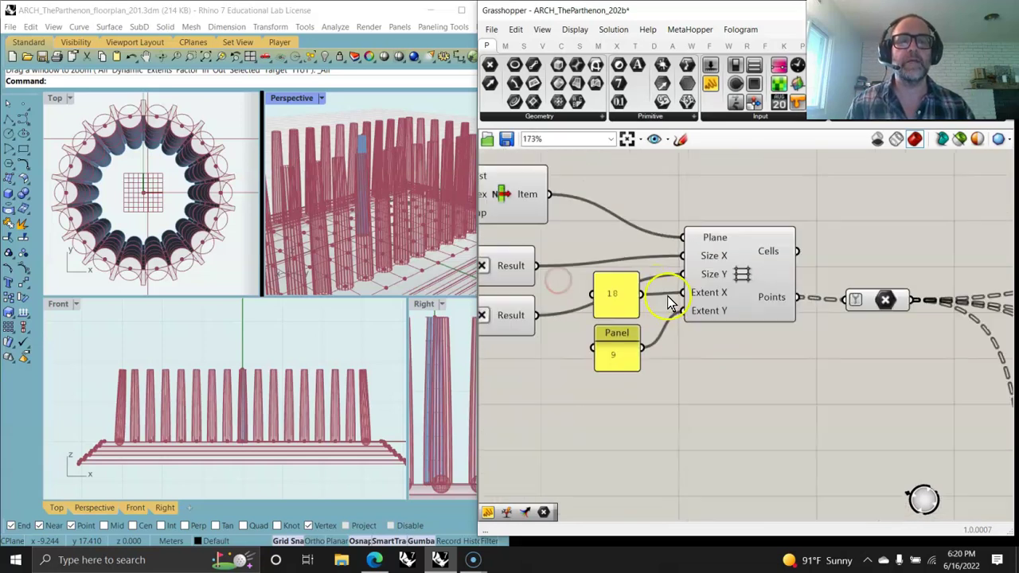
click(741, 284)
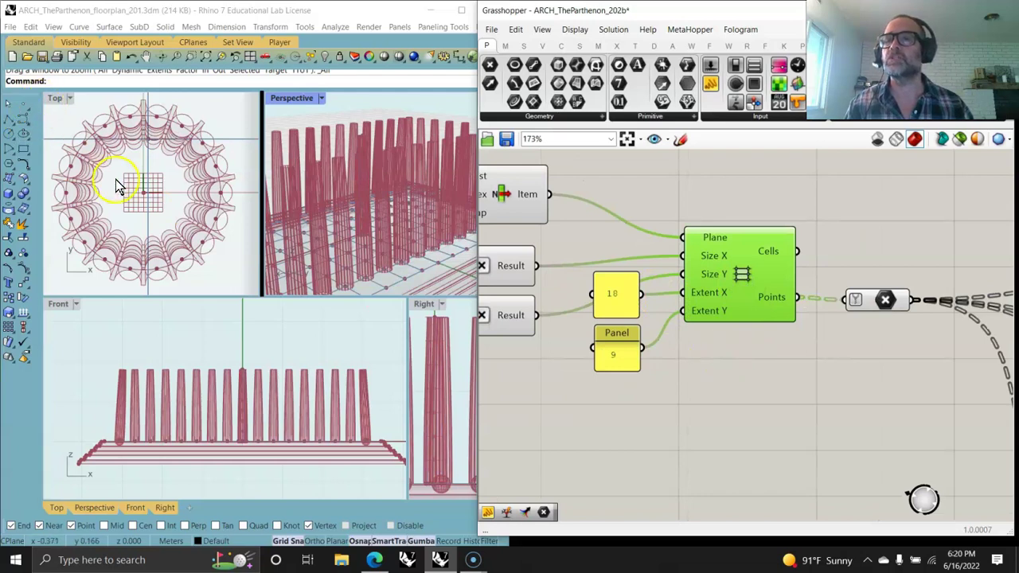
scroll(173, 188, down, 10)
scroll(174, 188, down, 8)
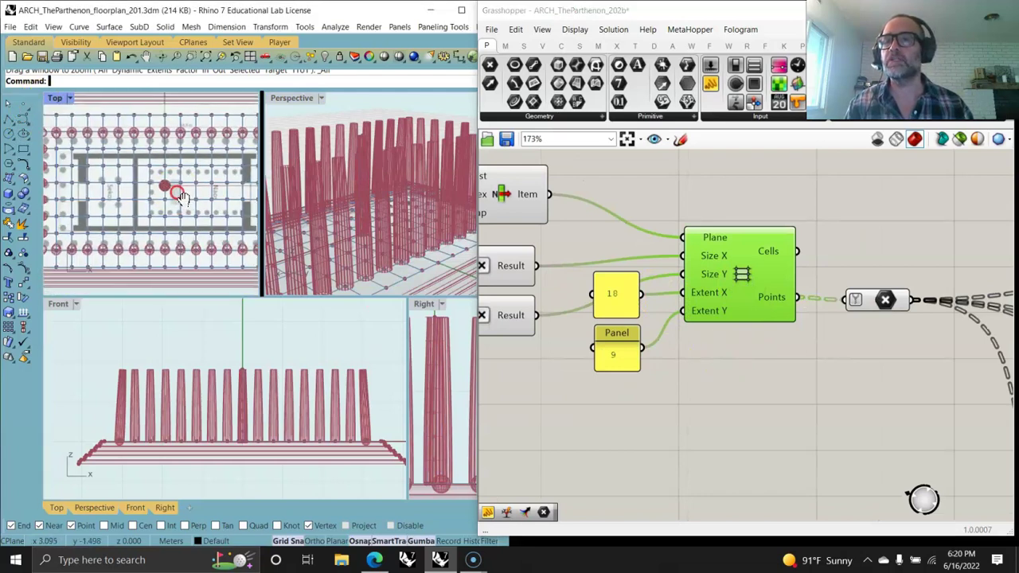
right_drag(191, 198, 177, 197)
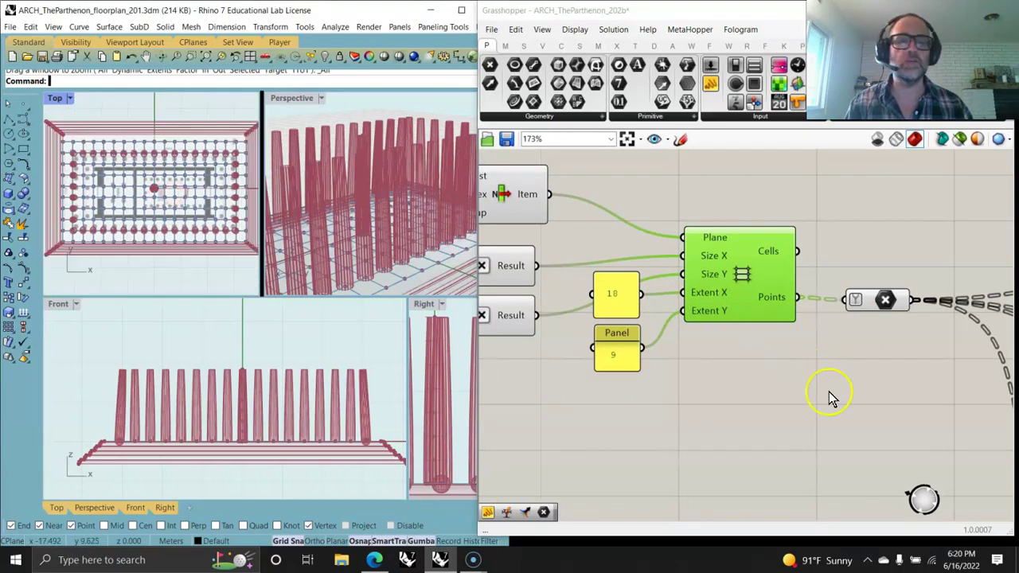
Move the Point Visualization Tool beside the rectangular grid and connect the grid's point parameter to its Base input
right_drag(830, 394, 692, 393)
right_drag(762, 389, 667, 366)
scroll(663, 346, down, 4)
scroll(667, 355, down, 3)
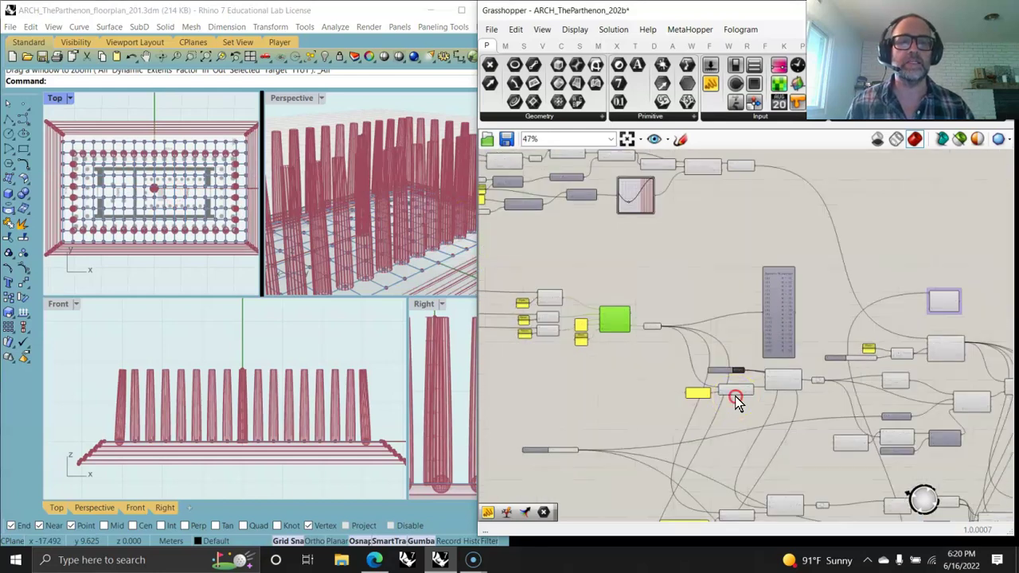
right_drag(734, 396, 615, 338)
drag(828, 253, 574, 239)
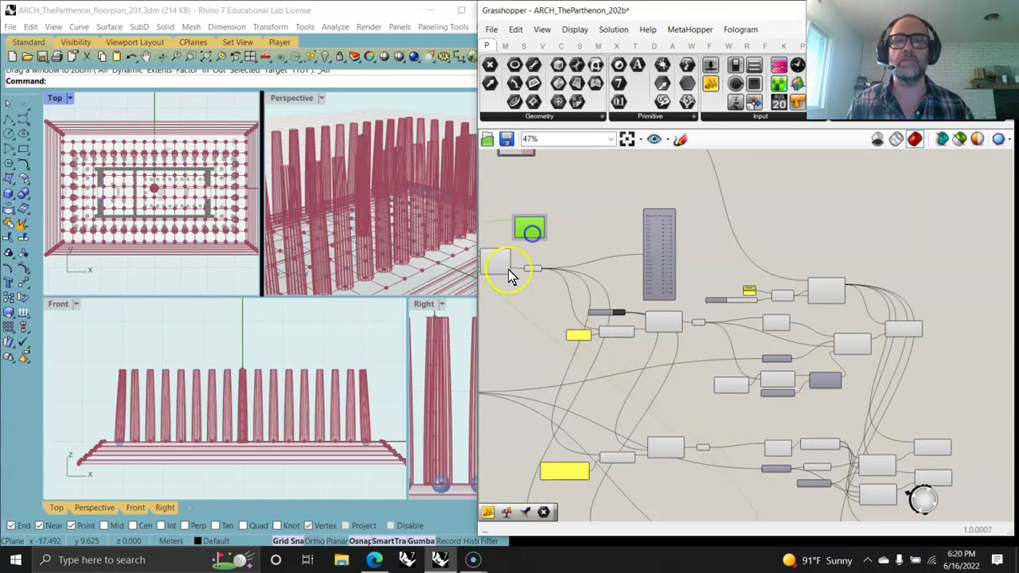
scroll(529, 269, up, 6)
right_drag(595, 240, 815, 336)
drag(742, 232, 833, 265)
drag(790, 368, 784, 246)
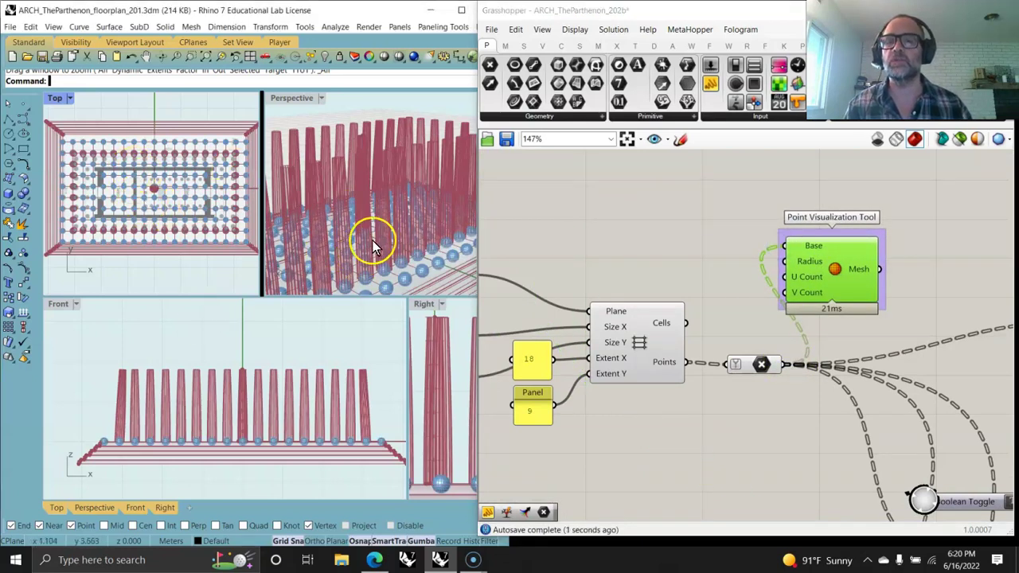
scroll(378, 239, down, 3)
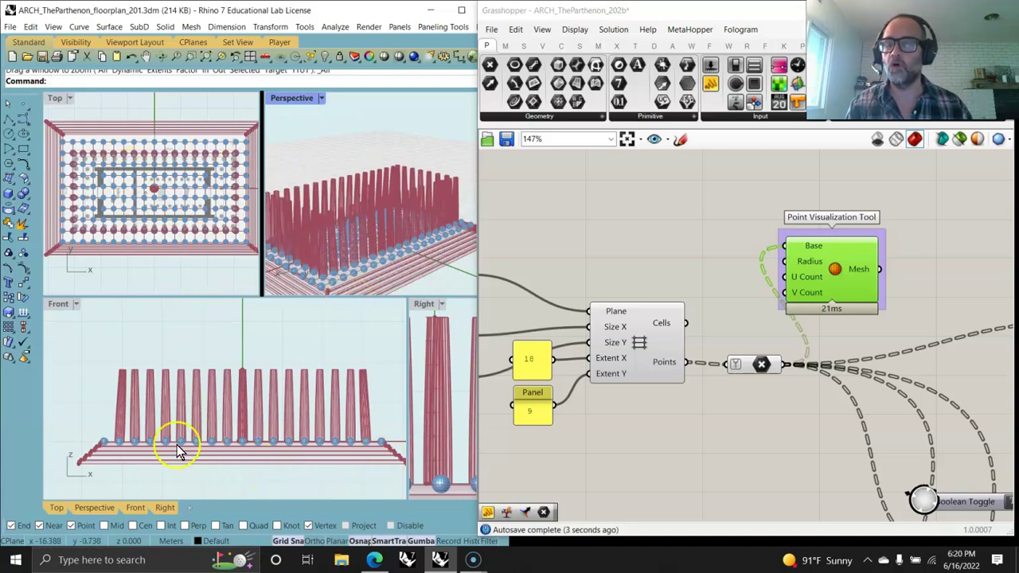
Move the Point Visualization Tool past the {1,17}[1,8] Split Tree and connect the cleaned tree's point parameter to its Base input
right_drag(824, 277, 633, 177)
drag(633, 177, 752, 327)
right_drag(829, 363, 681, 224)
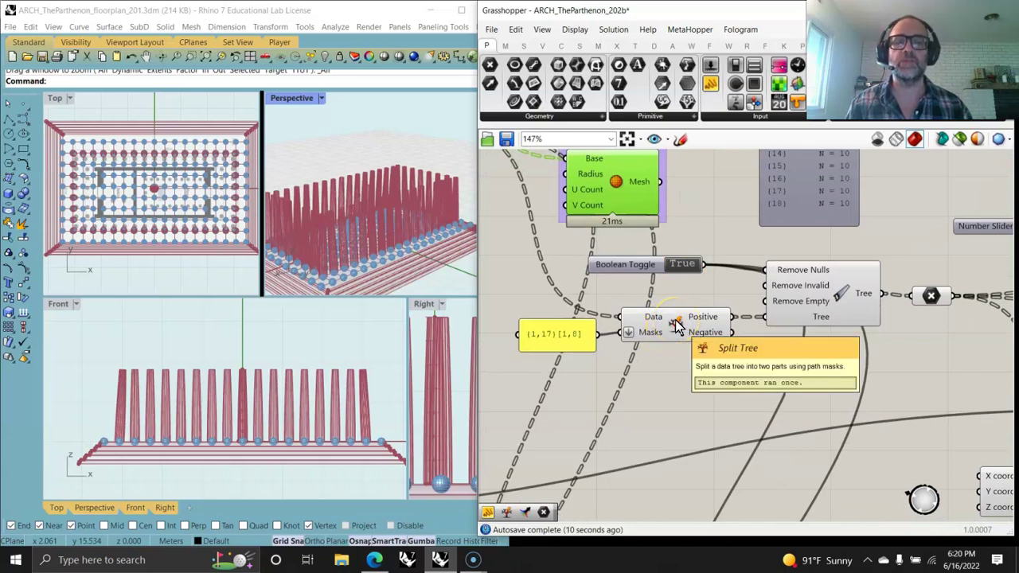
right_drag(657, 281, 554, 367)
drag(515, 271, 853, 284)
right_drag(878, 319, 668, 265)
drag(642, 328, 592, 206)
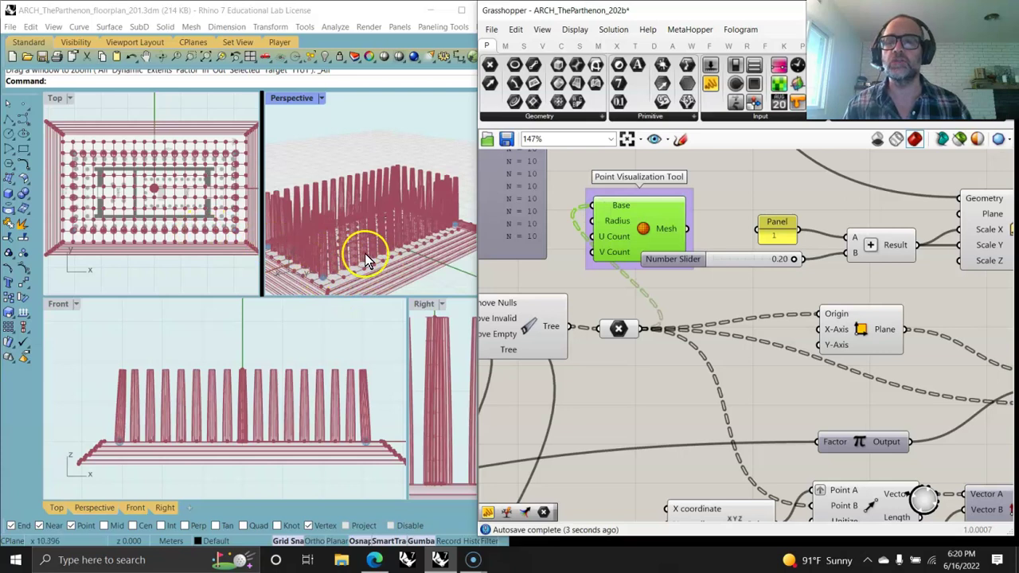
scroll(369, 254, down, 2)
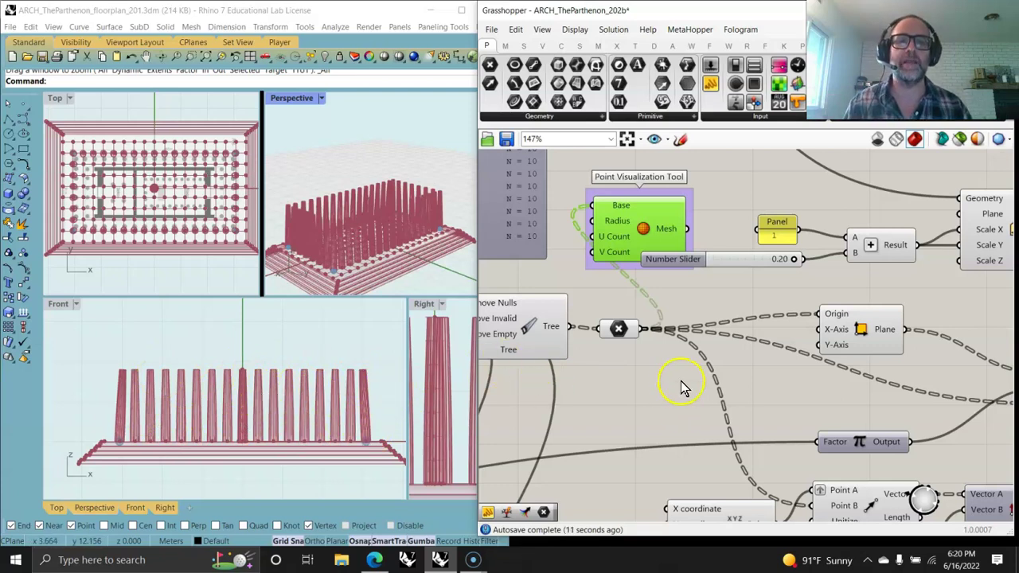
Move the Point Visualization Tool above the second cleaned tree's point parameter and connect that parameter to its Base input
drag(641, 256, 692, 434)
right_drag(685, 450, 686, 330)
drag(748, 239, 750, 467)
right_drag(750, 467, 682, 319)
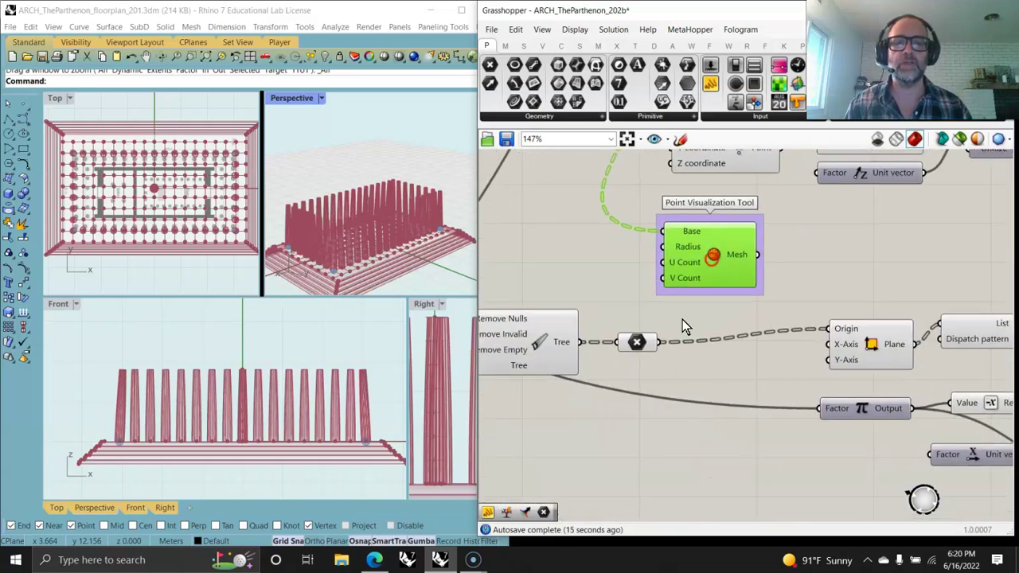
drag(657, 344, 662, 231)
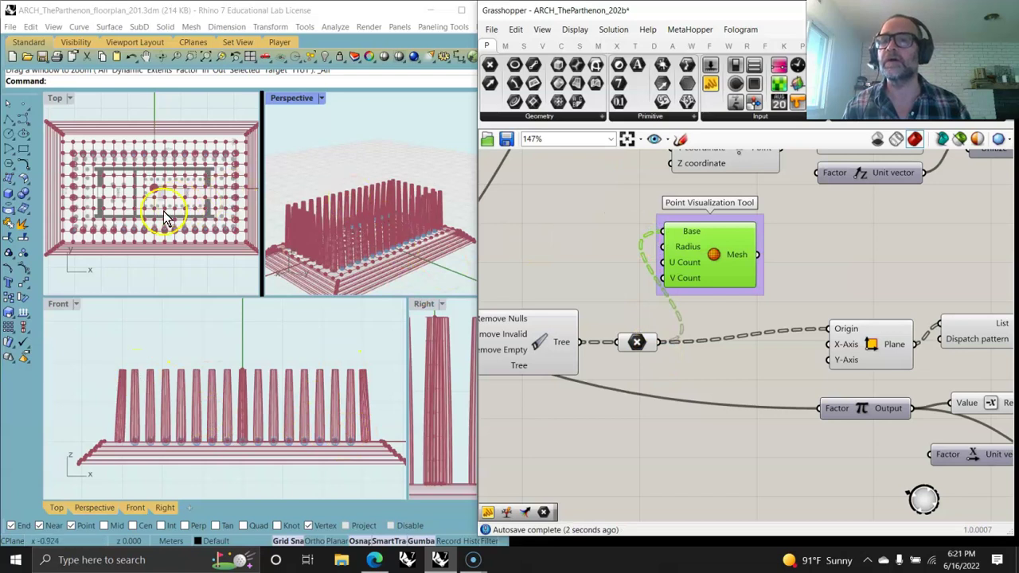
scroll(127, 239, up, 5)
scroll(159, 207, down, 6)
Compare the path masks feeding the two Split Tree components
right_drag(557, 364, 864, 318)
right_drag(643, 395, 791, 373)
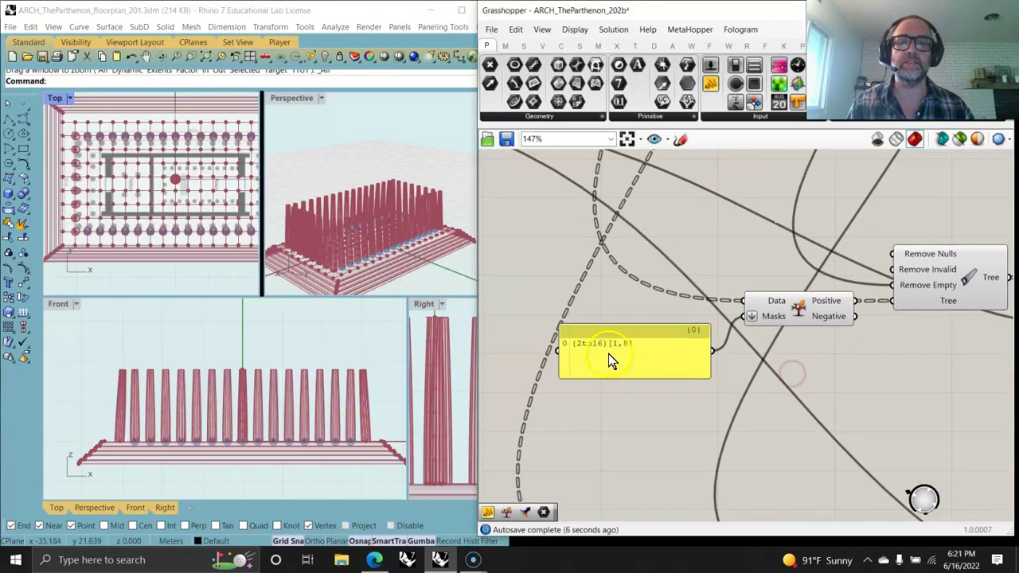
right_drag(608, 353, 642, 481)
scroll(642, 481, down, 3)
right_drag(682, 318, 654, 378)
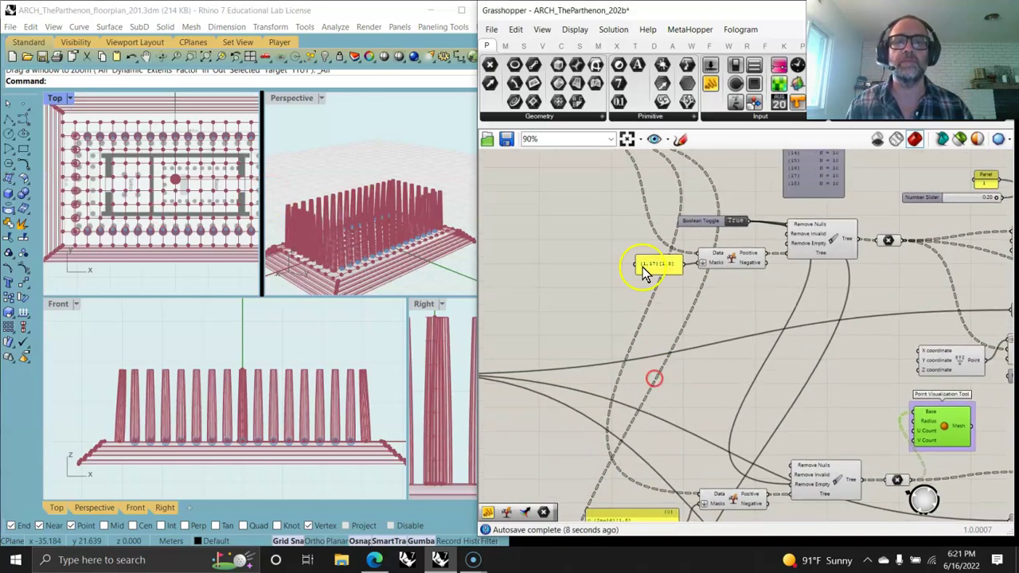
Move the Point Visualization Tool along its row so it sits above the Dispatch component that splits the column planes
scroll(643, 267, up, 3)
right_drag(859, 418, 589, 316)
right_drag(722, 434, 589, 325)
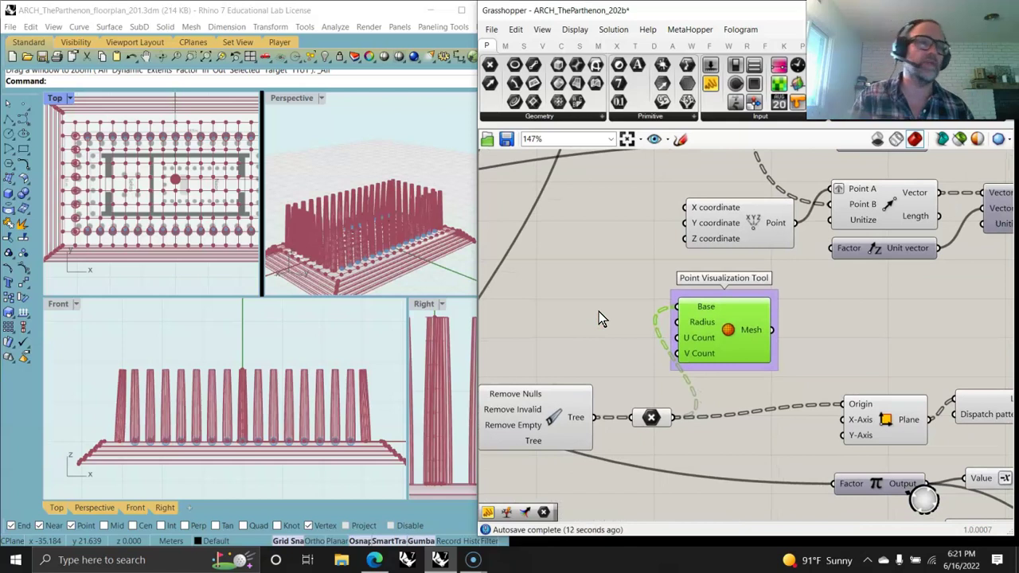
drag(739, 342, 915, 348)
right_drag(915, 348, 626, 352)
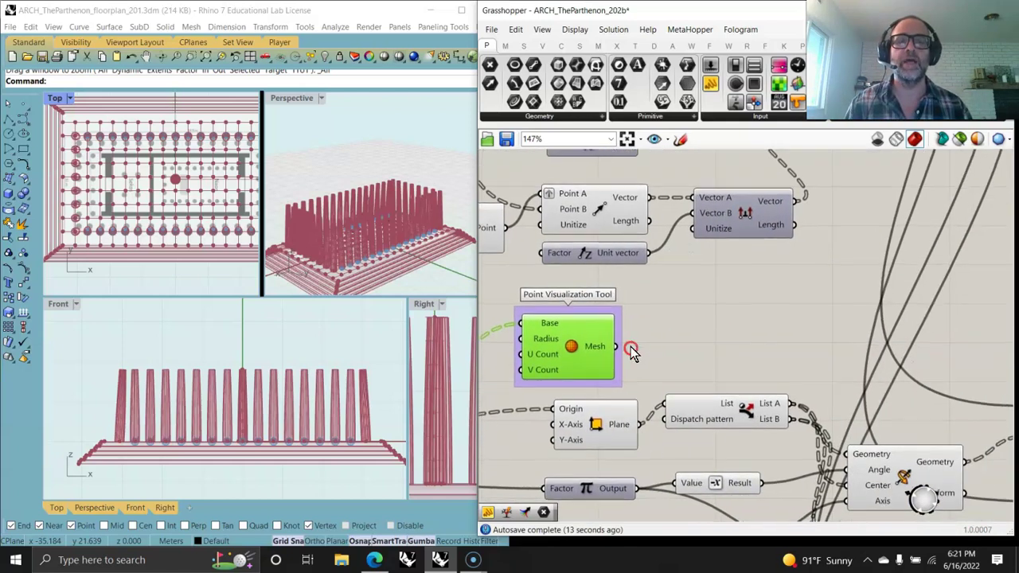
drag(573, 347, 724, 312)
Check which columns each of the five Orient components places by selecting them one at a time, and finish with all five selected
scroll(672, 328, down, 5)
scroll(723, 312, down, 3)
right_drag(792, 309, 733, 330)
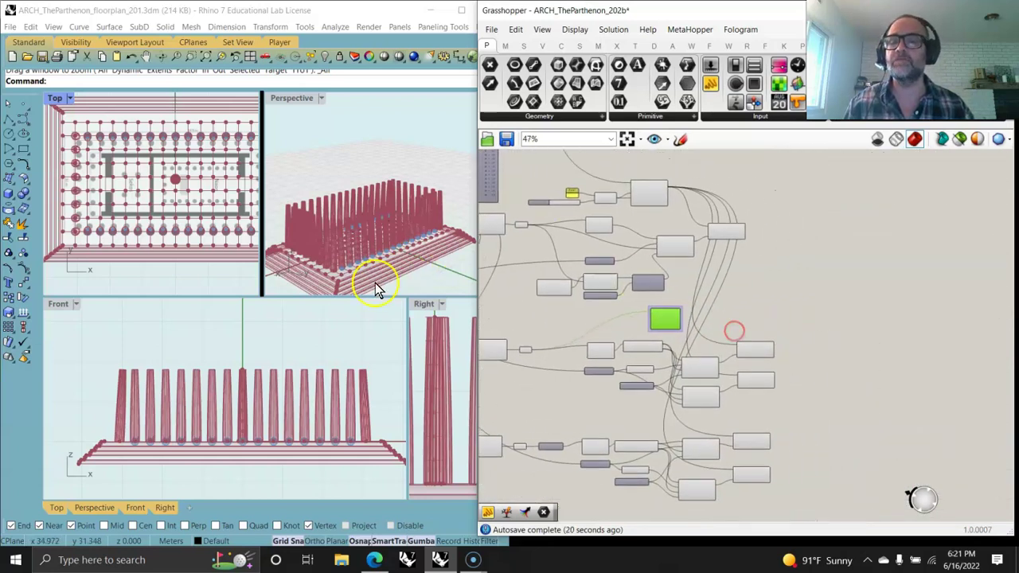
scroll(778, 349, up, 3)
right_drag(828, 477, 815, 343)
drag(790, 438, 760, 239)
scroll(789, 347, down, 3)
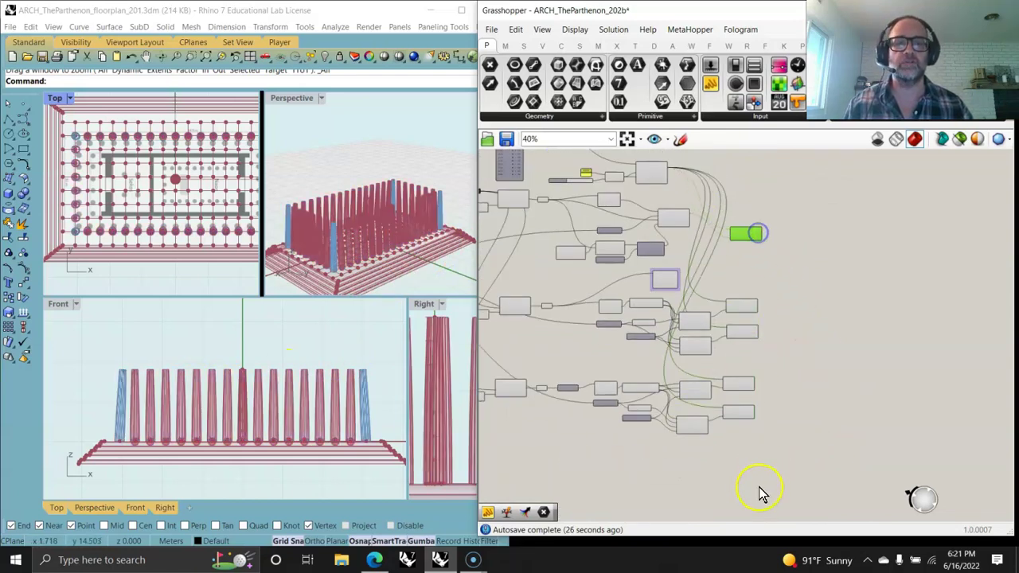
click(754, 315)
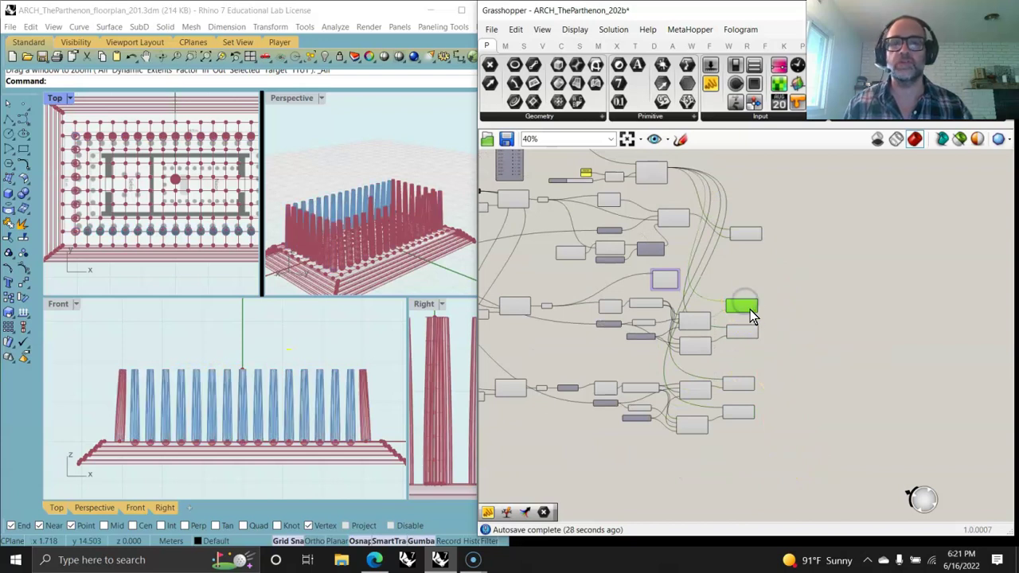
click(746, 334)
click(743, 383)
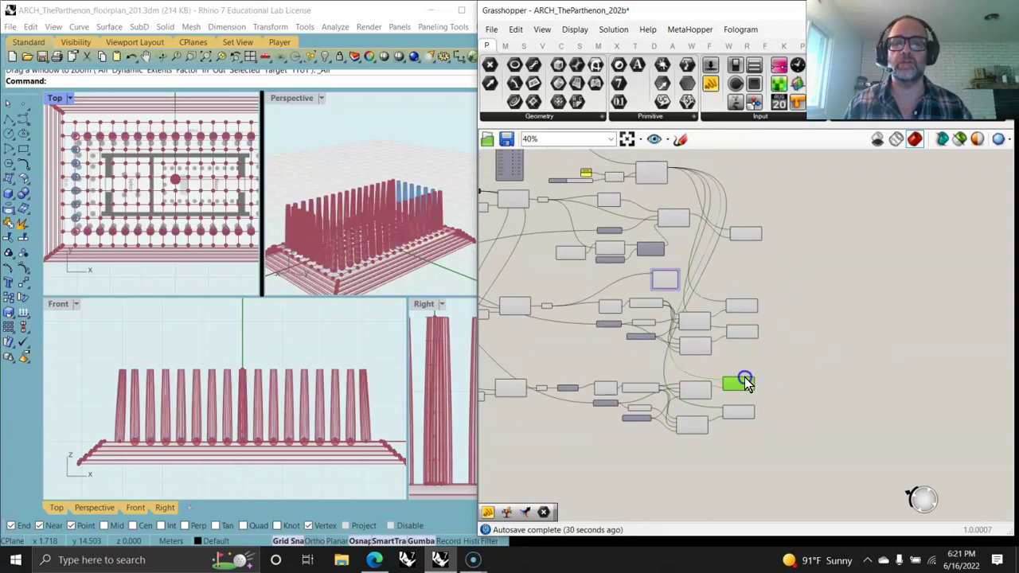
click(738, 414)
drag(776, 437, 748, 227)
Set the Column Tilt Factor slider to 0.0215
scroll(671, 442, up, 5)
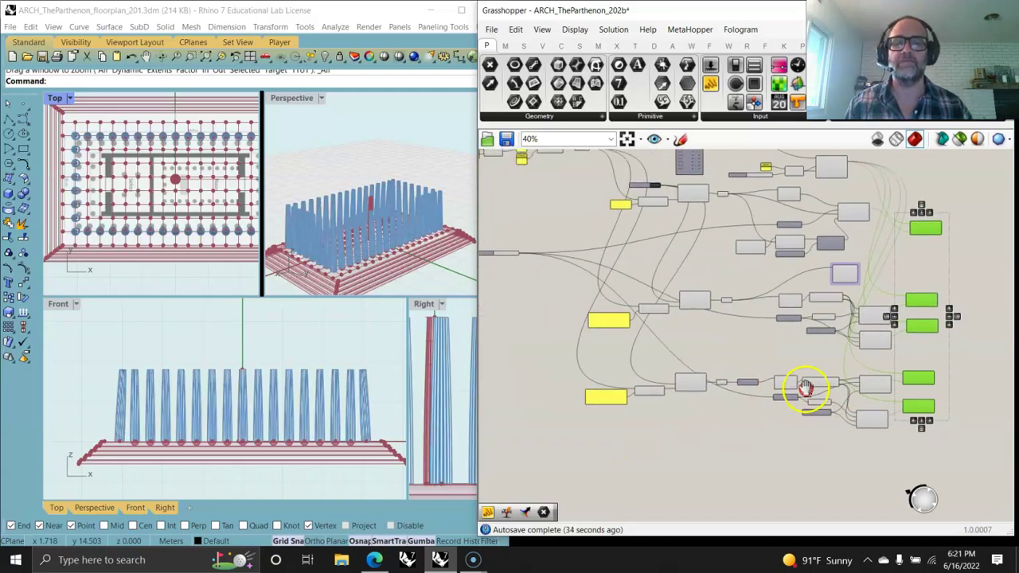
scroll(605, 386, up, 1)
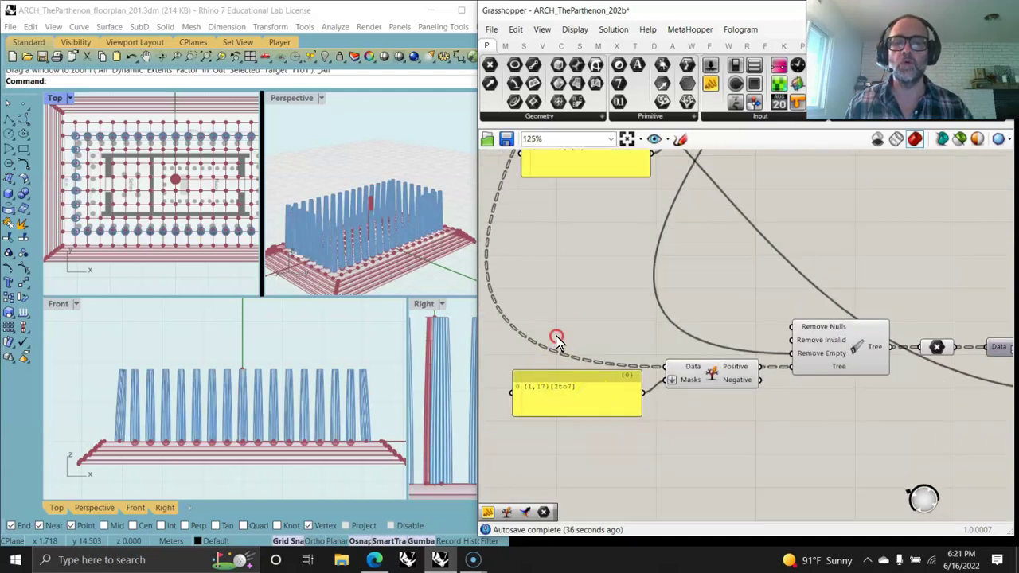
right_drag(561, 344, 707, 390)
right_drag(661, 229, 800, 412)
right_drag(629, 267, 762, 372)
scroll(676, 299, up, 2)
scroll(684, 311, up, 4)
right_drag(689, 295, 788, 323)
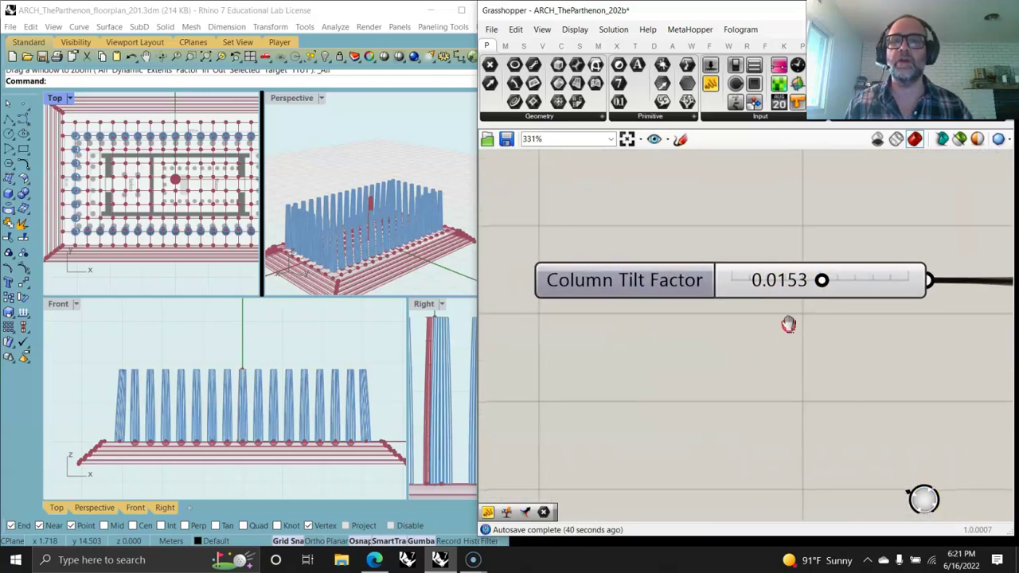
drag(820, 284, 859, 285)
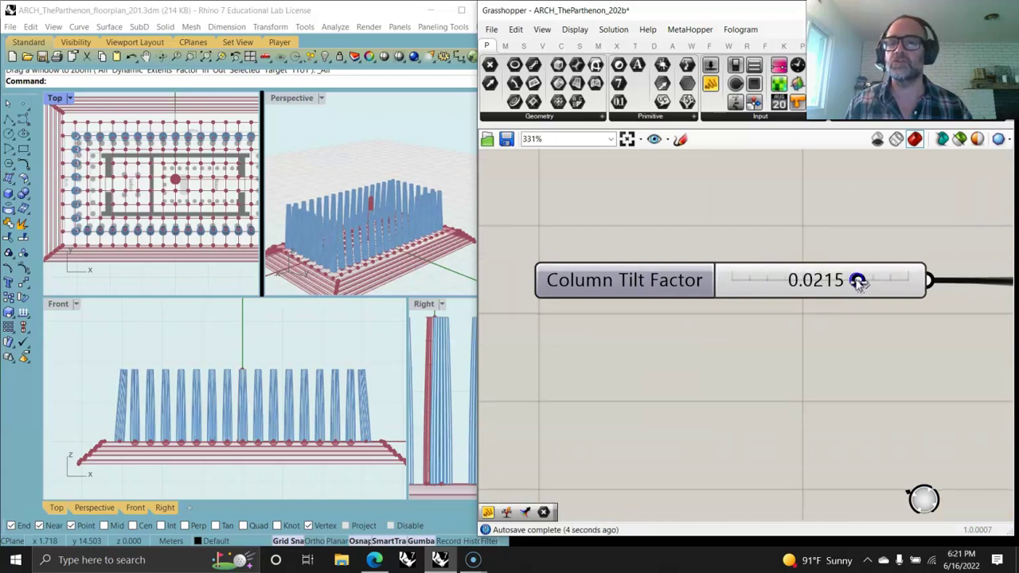
Examine the tilted columns in the Perspective view and the fluted column profile at the origin in the Top view
right_drag(375, 204, 368, 236)
scroll(367, 227, down, 5)
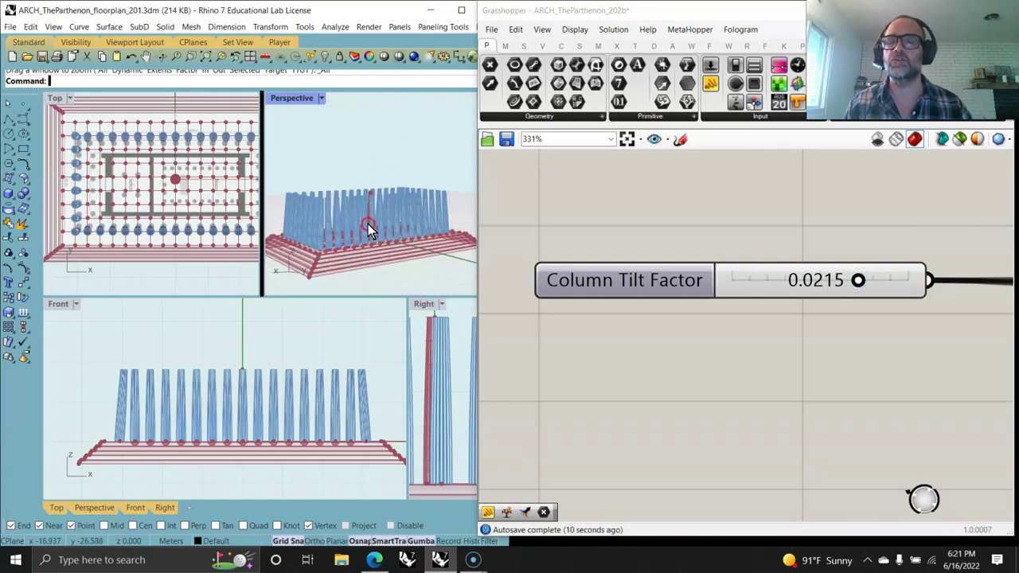
scroll(693, 324, down, 4)
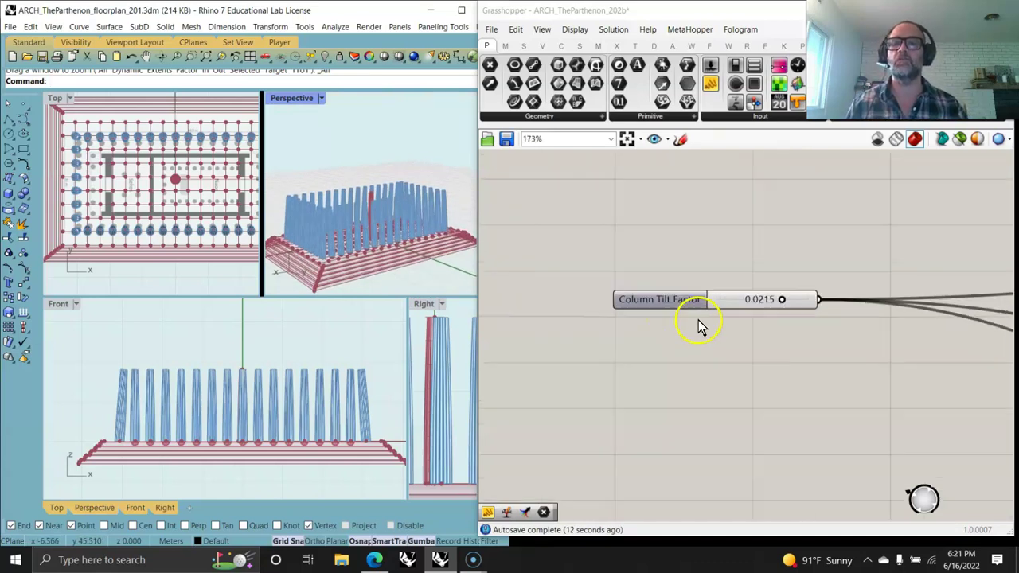
scroll(200, 193, up, 6)
scroll(113, 177, up, 10)
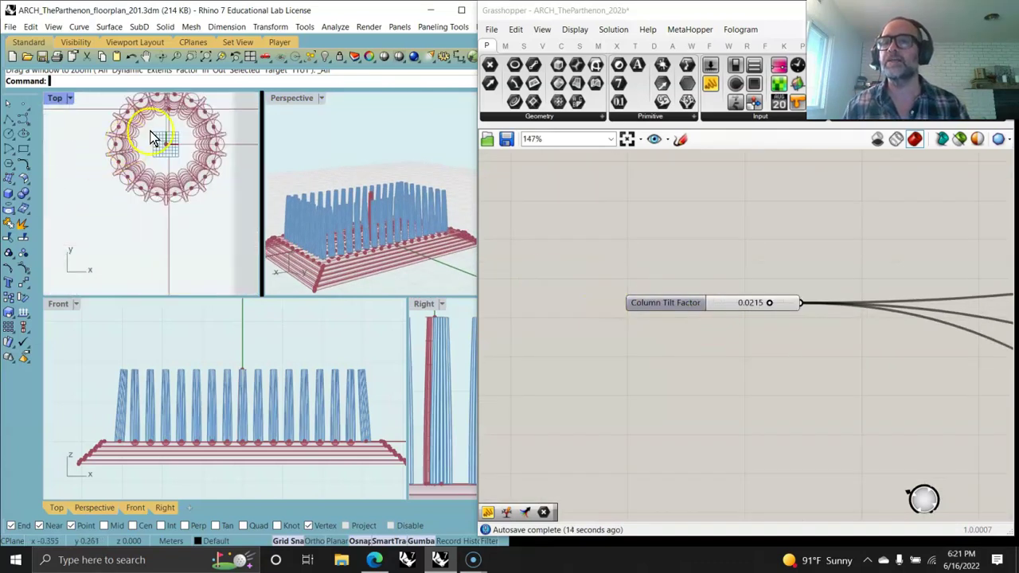
scroll(162, 195, down, 2)
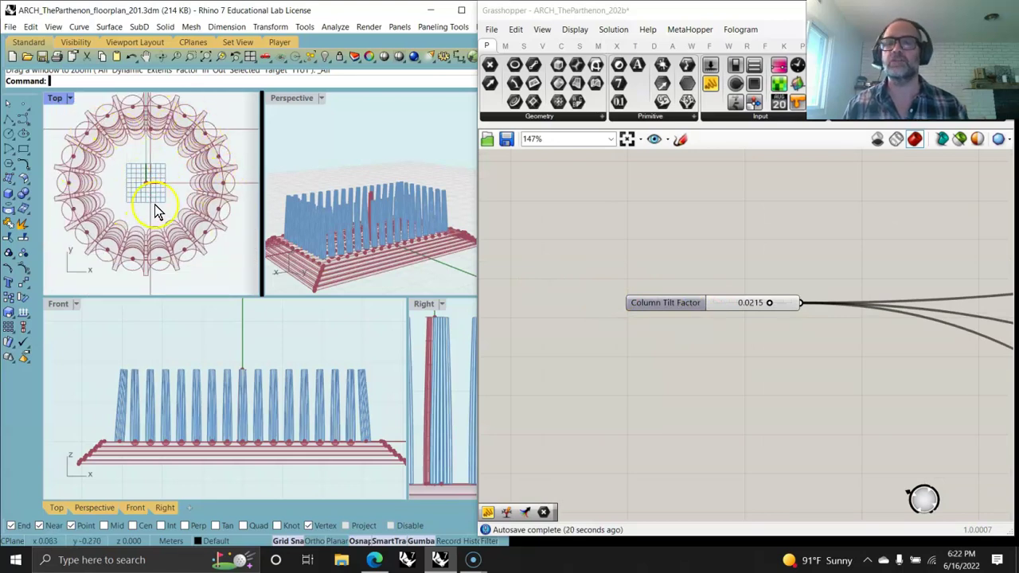
scroll(382, 227, up, 8)
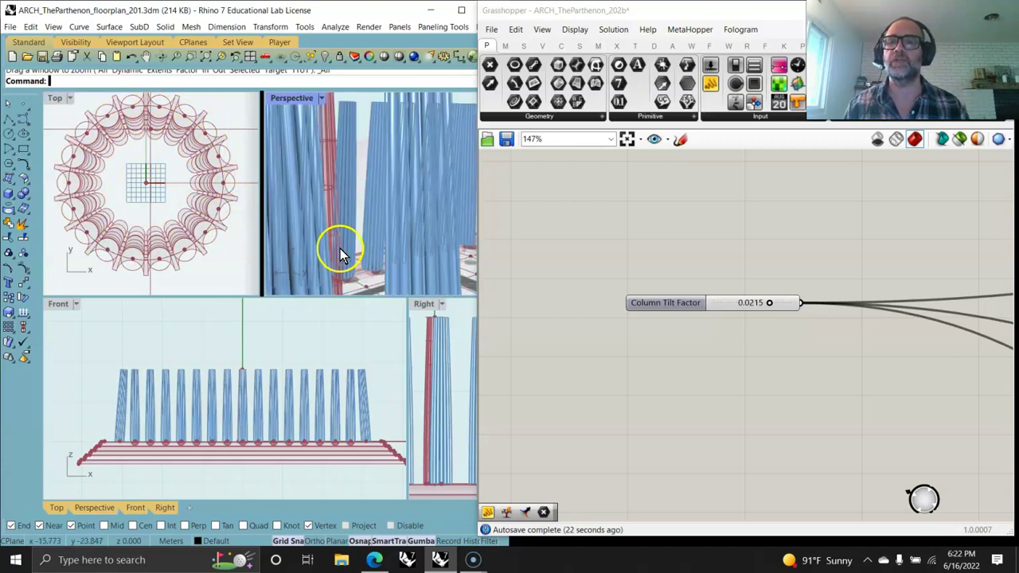
right_drag(337, 254, 355, 245)
scroll(350, 239, up, 6)
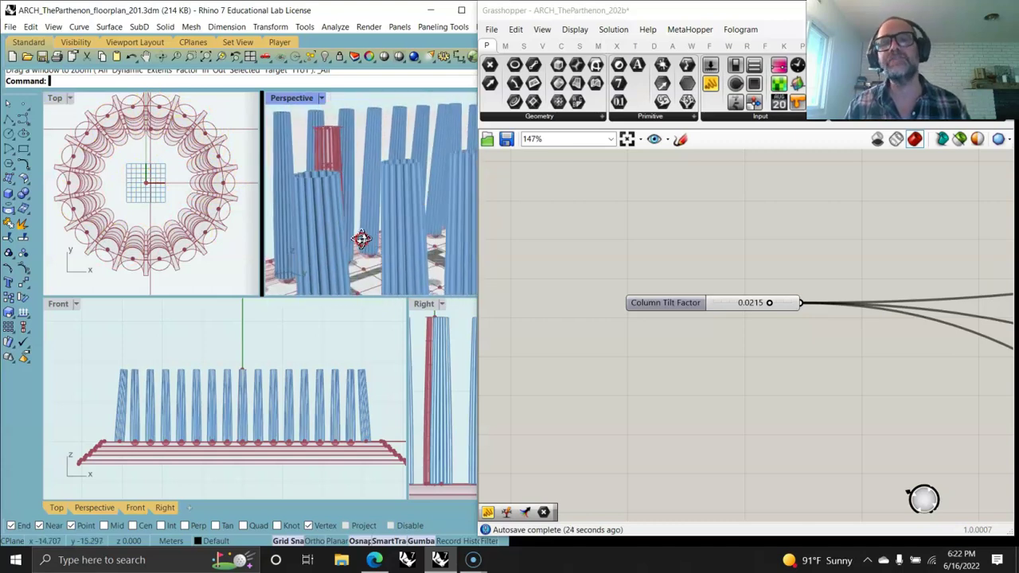
scroll(325, 224, down, 6)
right_drag(348, 232, 359, 235)
scroll(359, 236, down, 4)
Read the canvas notes on drum columns, entasis, end columns and other outer columns
scroll(359, 235, down, 1)
right_drag(764, 341, 688, 330)
scroll(687, 328, down, 10)
scroll(696, 322, up, 3)
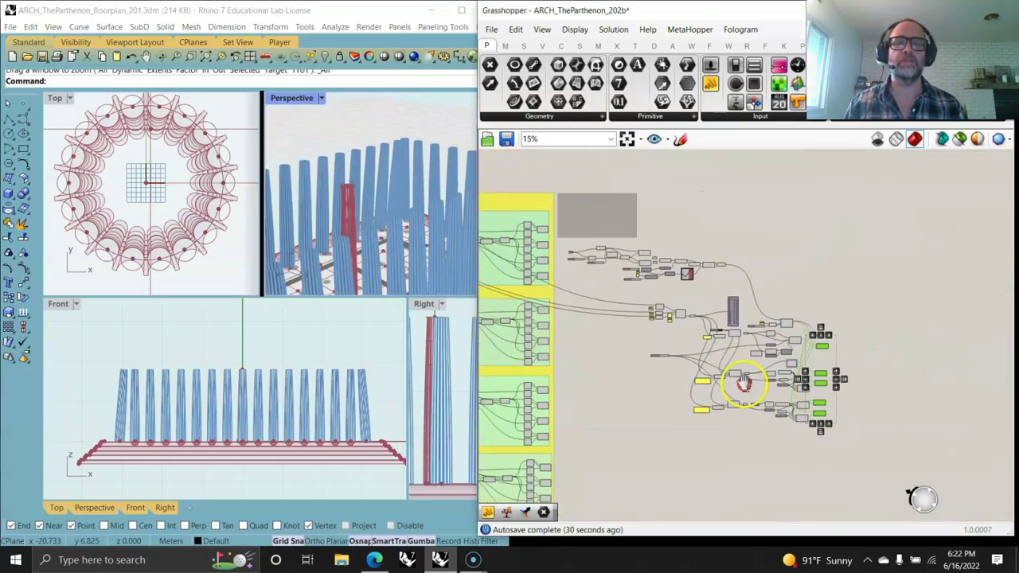
scroll(601, 238, up, 3)
scroll(607, 235, up, 9)
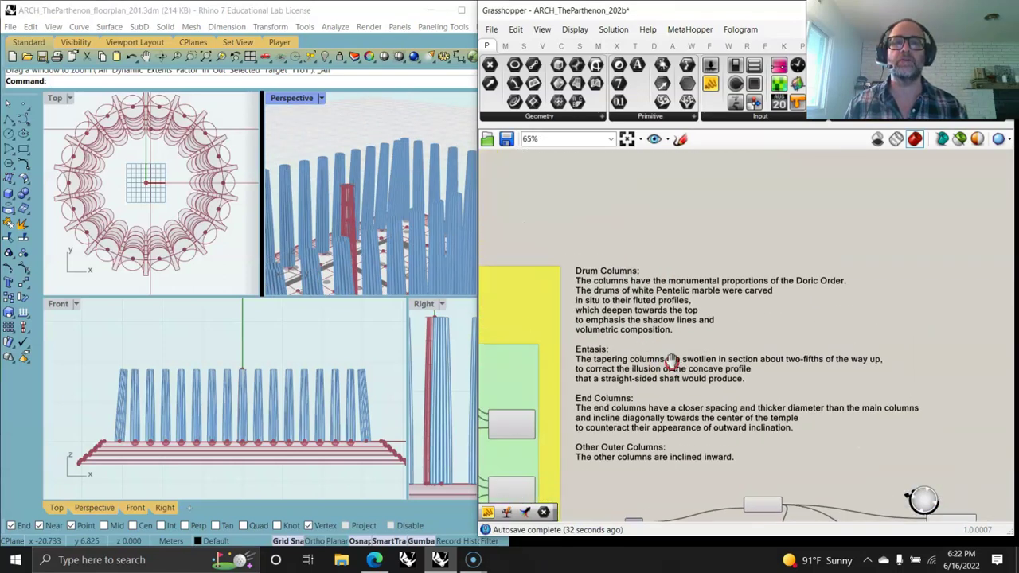
scroll(707, 316, down, 3)
right_drag(714, 352, 687, 289)
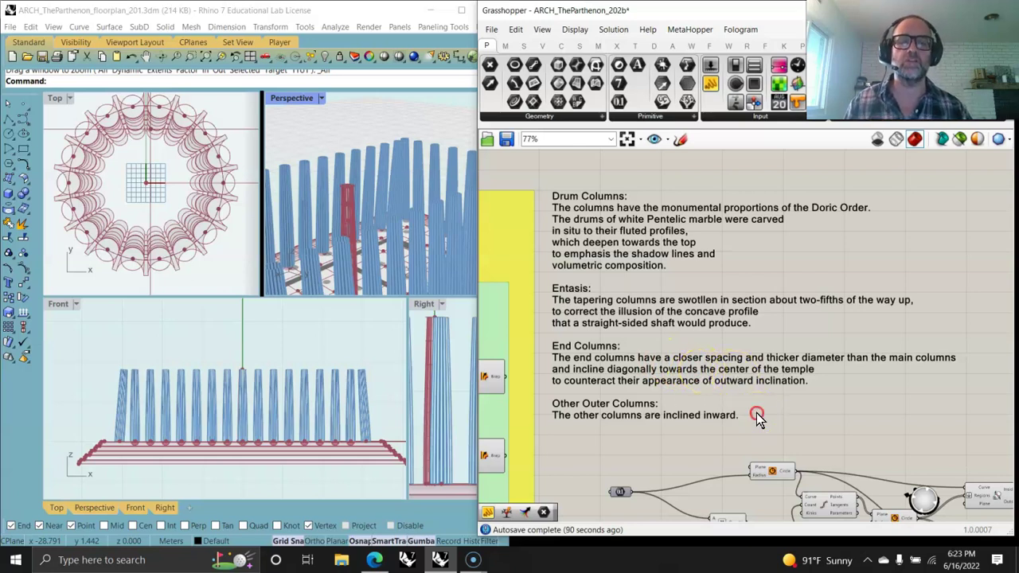
right_drag(757, 418, 744, 403)
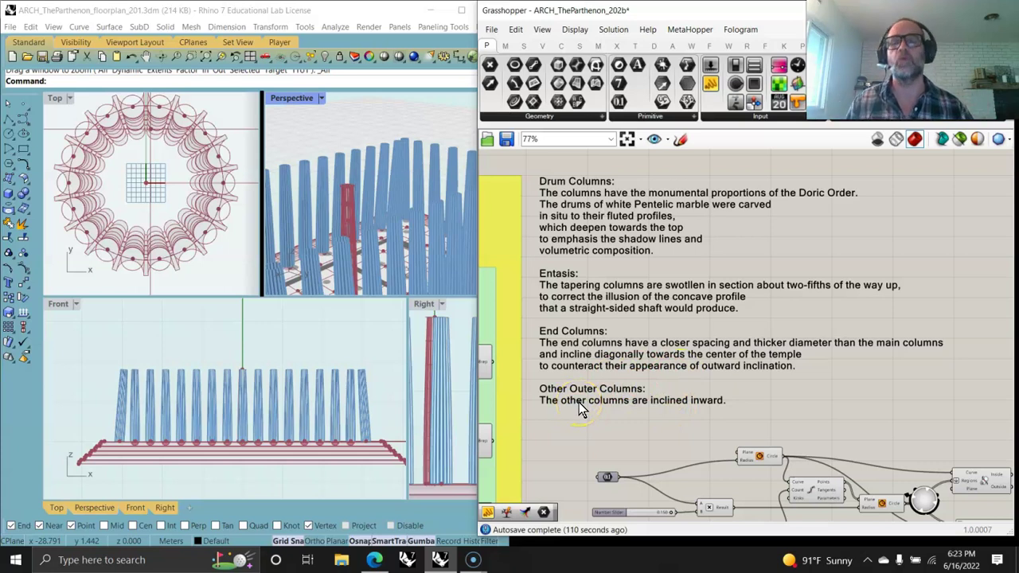
Examine the end-column tilt axis setup, where the two-point vector and the Z unit vector feed the Cross Product component
scroll(589, 406, down, 8)
scroll(808, 383, up, 9)
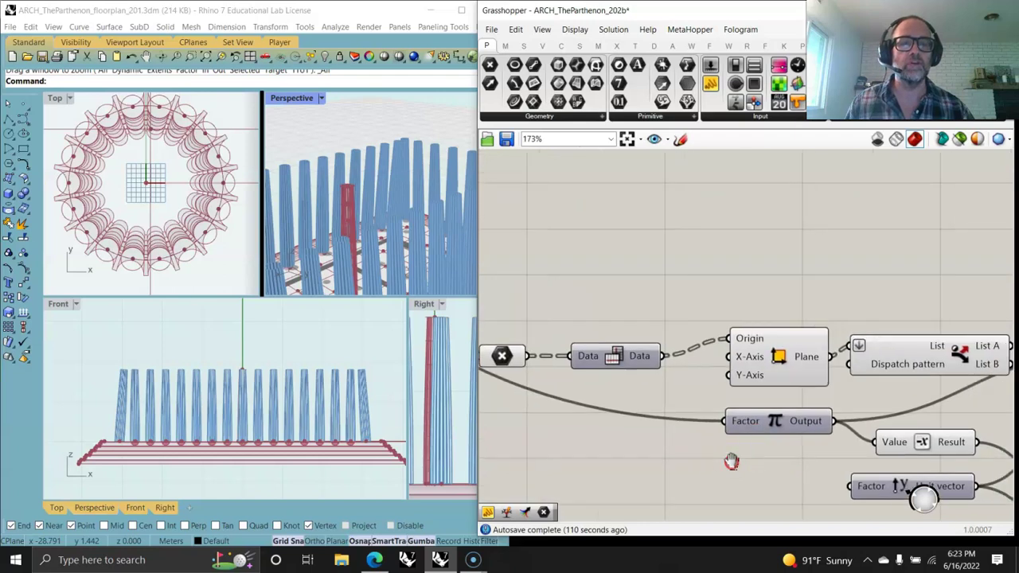
scroll(730, 462, down, 4)
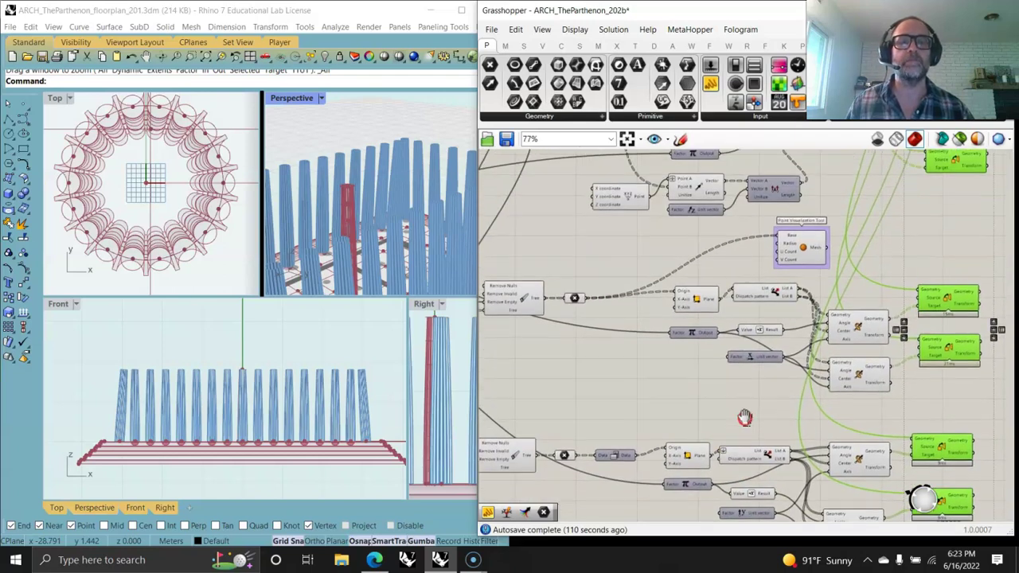
right_drag(744, 417, 745, 422)
right_drag(756, 368, 760, 459)
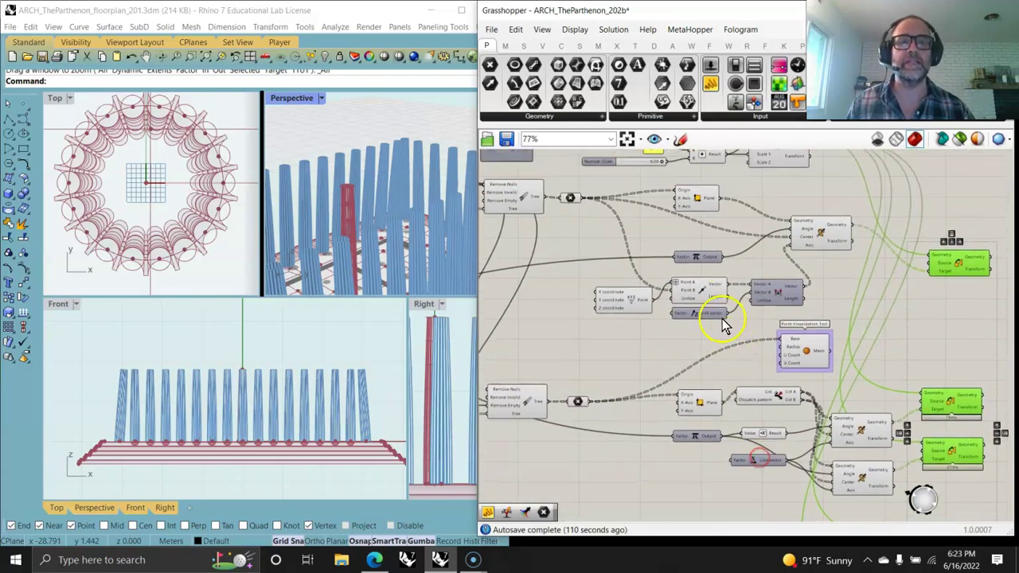
scroll(723, 322, up, 5)
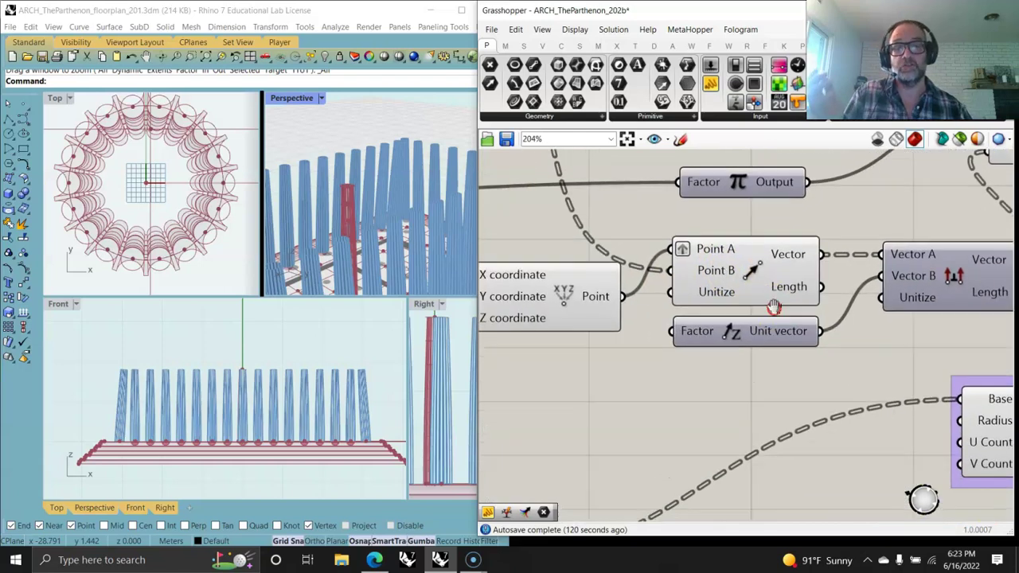
scroll(756, 295, down, 2)
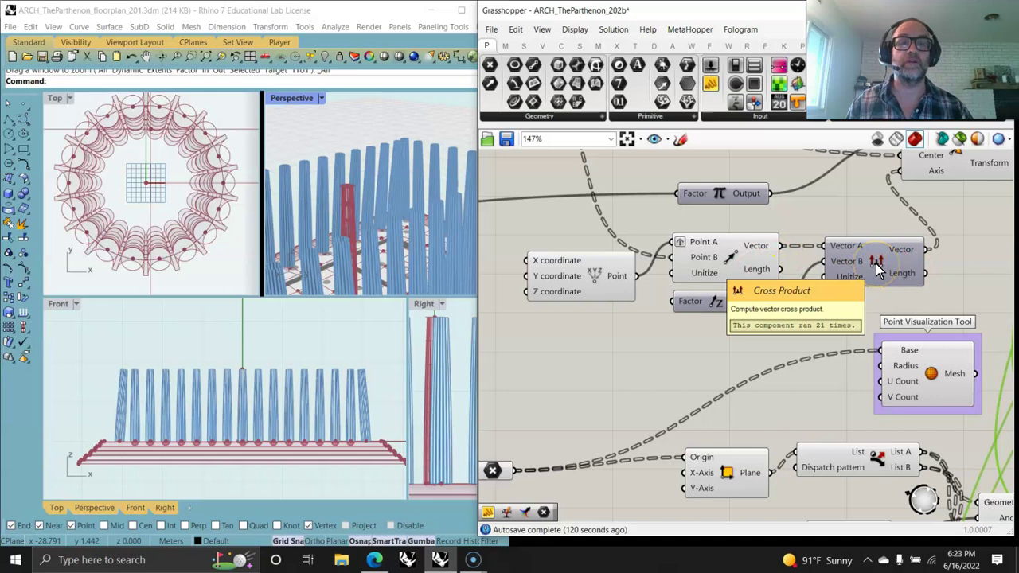
Review the whole definition, from the yellow and green floor-plan groups to the column placement components
scroll(770, 414, down, 5)
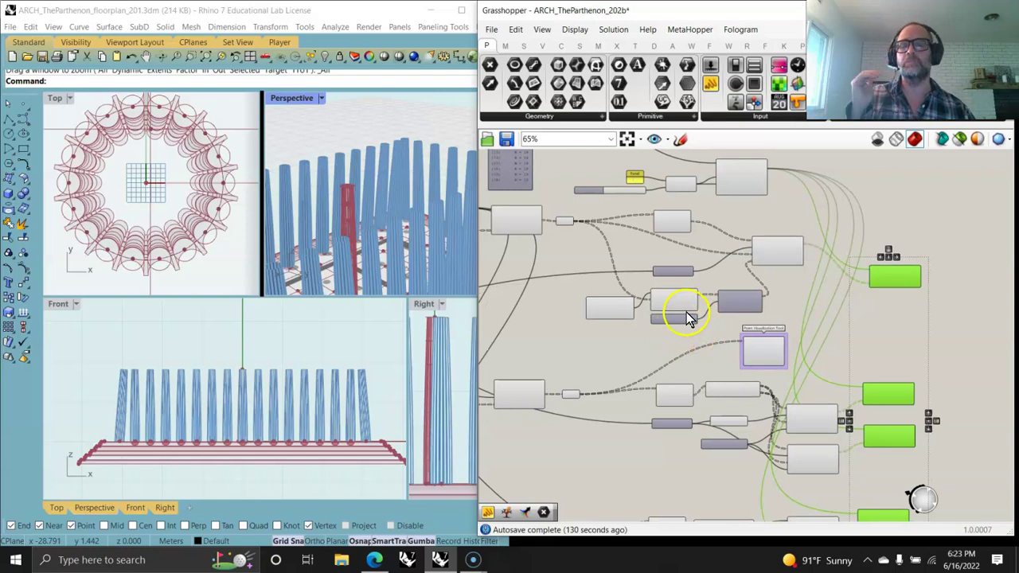
scroll(682, 346, down, 4)
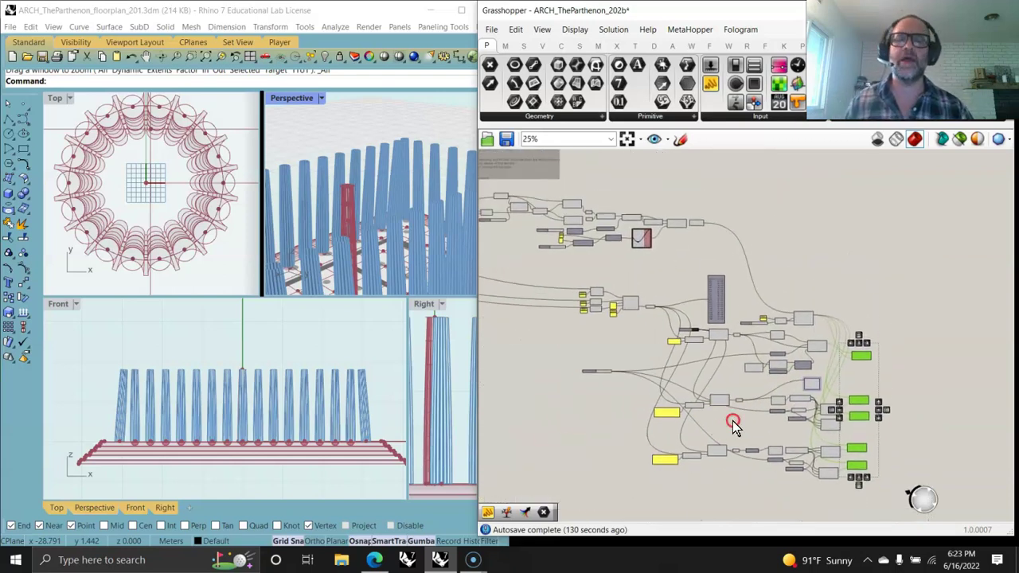
scroll(733, 424, down, 2)
right_drag(639, 368, 651, 333)
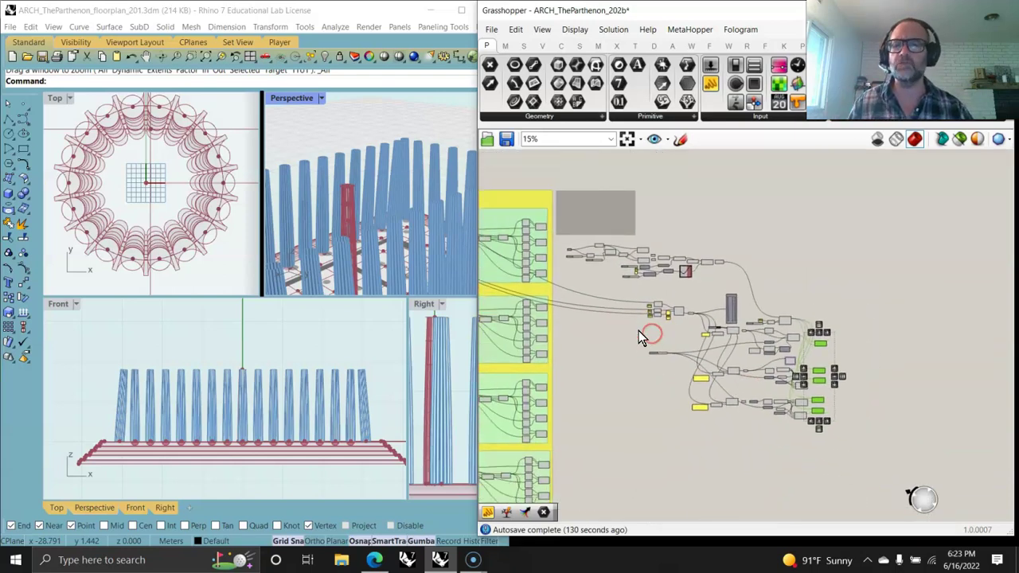
click(609, 406)
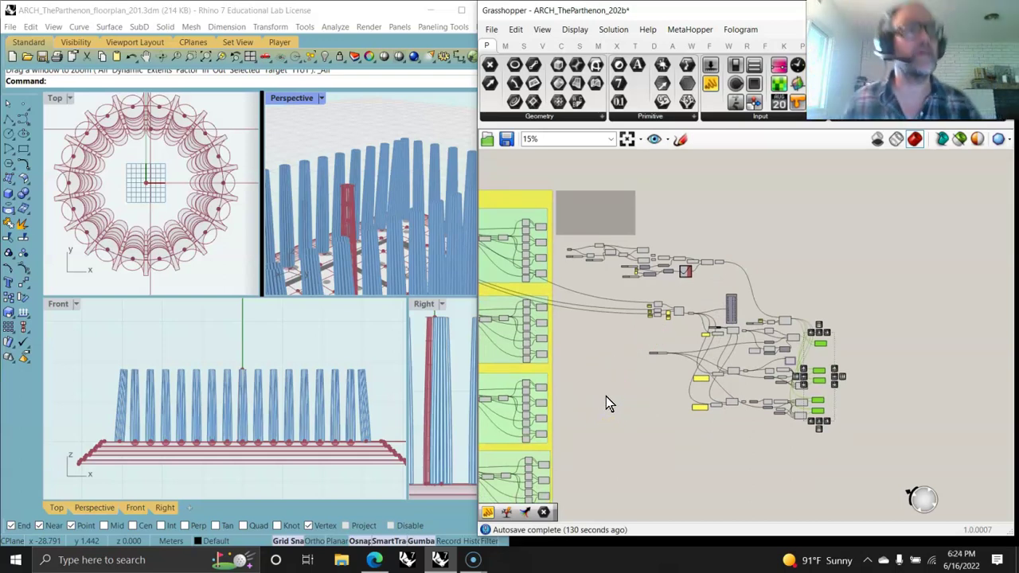
click(639, 400)
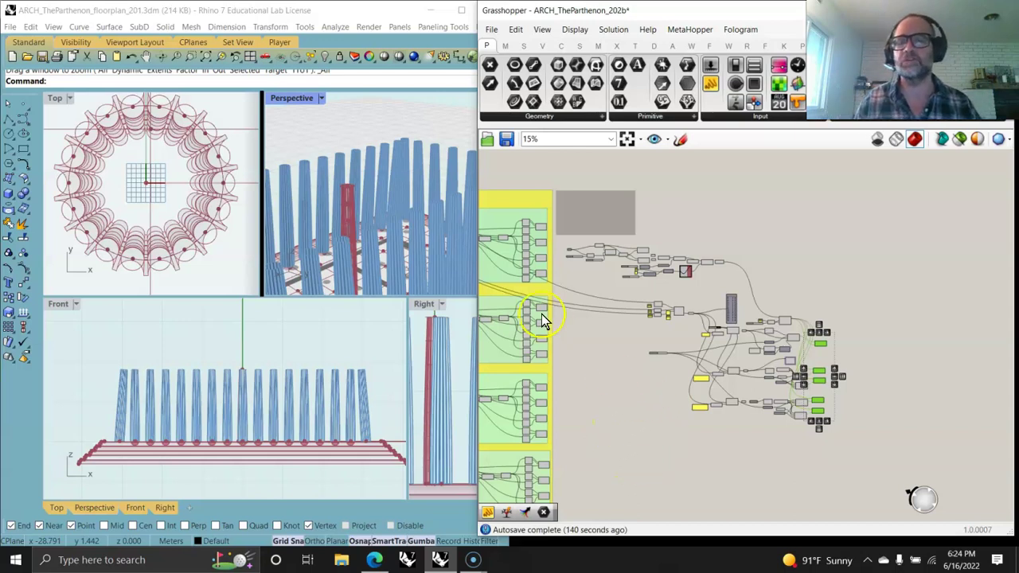
right_drag(613, 423, 803, 338)
scroll(714, 403, down, 2)
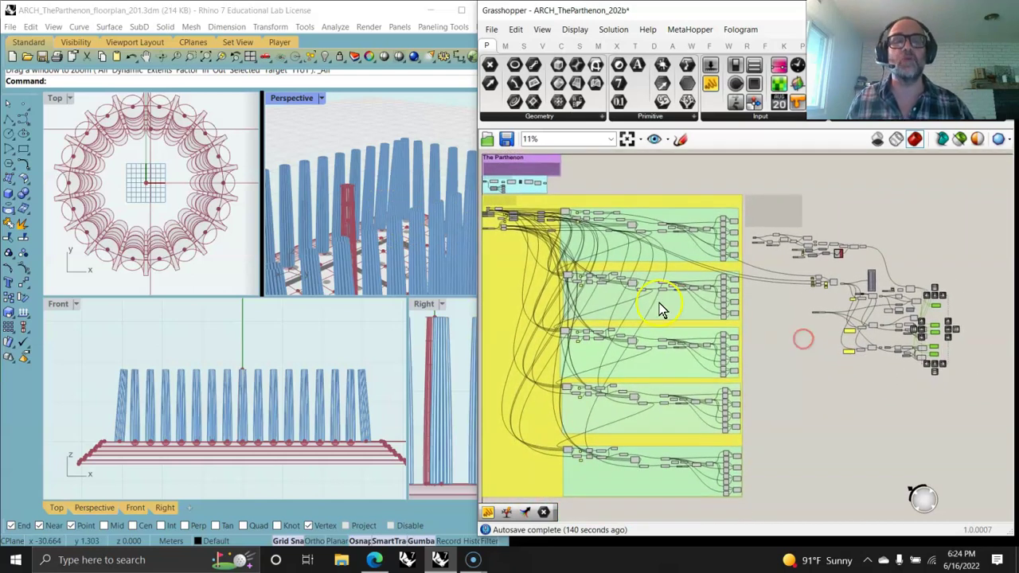